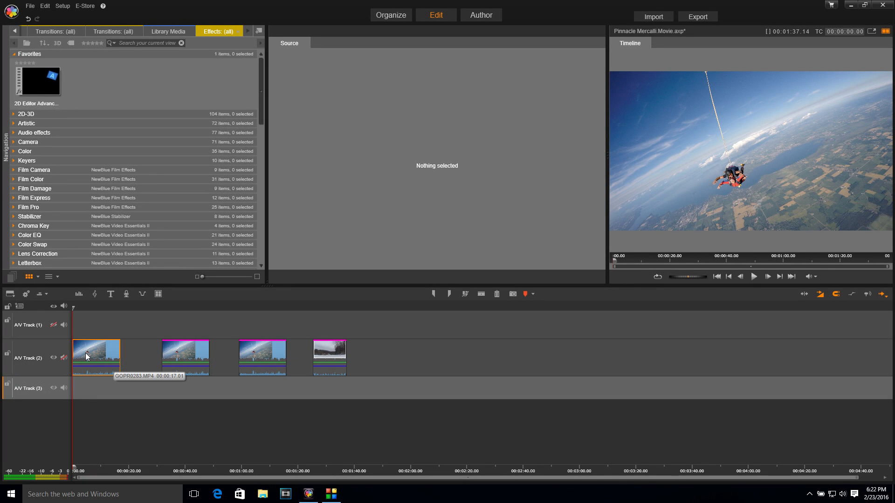
Step: Play the first clip on A/V Track (2) in an enlarged timeline preview and return the playhead to the start
{"action": "left_click", "coordinate": [83, 323]}
{"action": "key", "text": "space"}
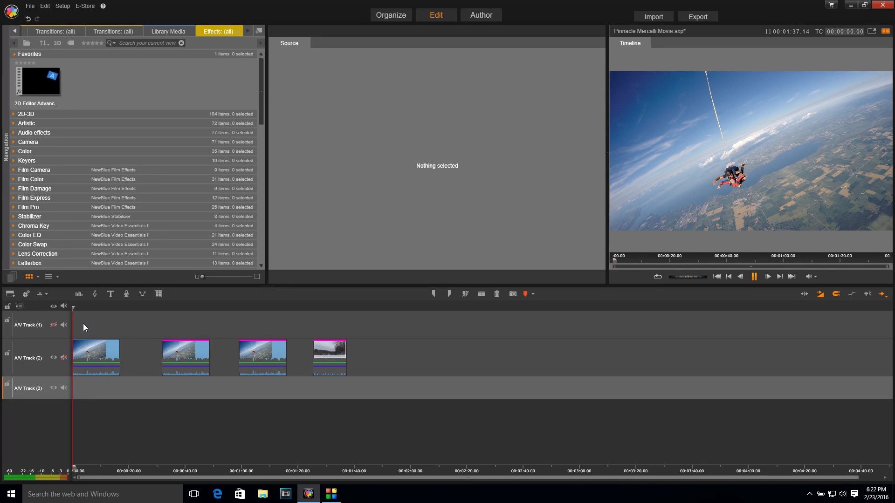
{"action": "left_click_drag", "start_coordinate": [608, 233], "coordinate": [473, 237]}
{"action": "left_click_drag", "start_coordinate": [496, 286], "coordinate": [496, 319]}
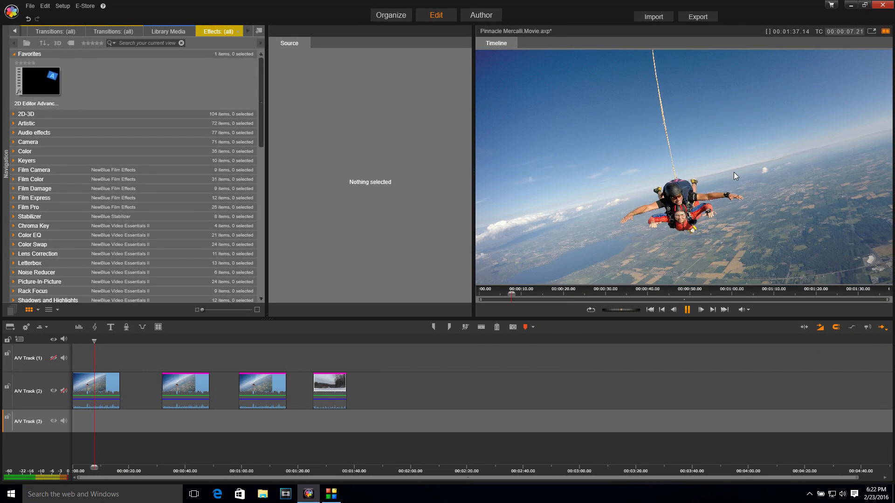
{"action": "left_click_drag", "start_coordinate": [100, 340], "coordinate": [74, 340]}
Step: Apply the Mercalli2.0 effect from the library's proDAD effects category to the first clip on A/V Track (2)
{"action": "left_click", "coordinate": [97, 390]}
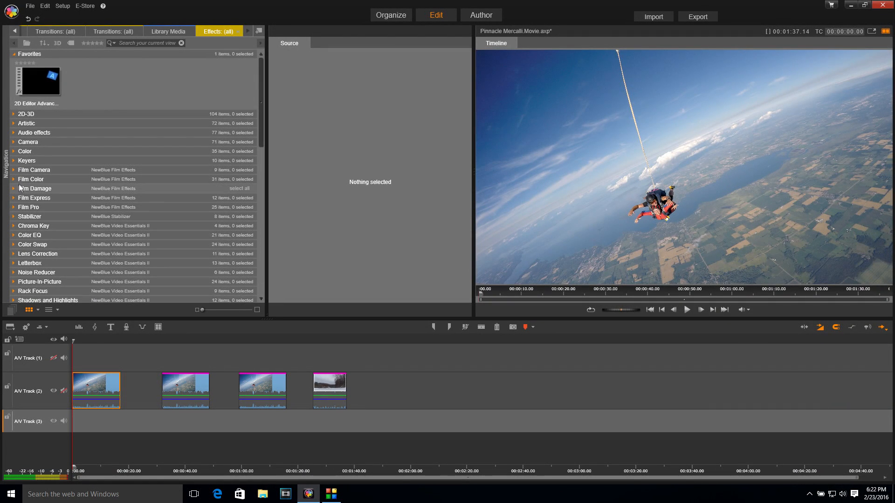
{"action": "left_click", "coordinate": [6, 166]}
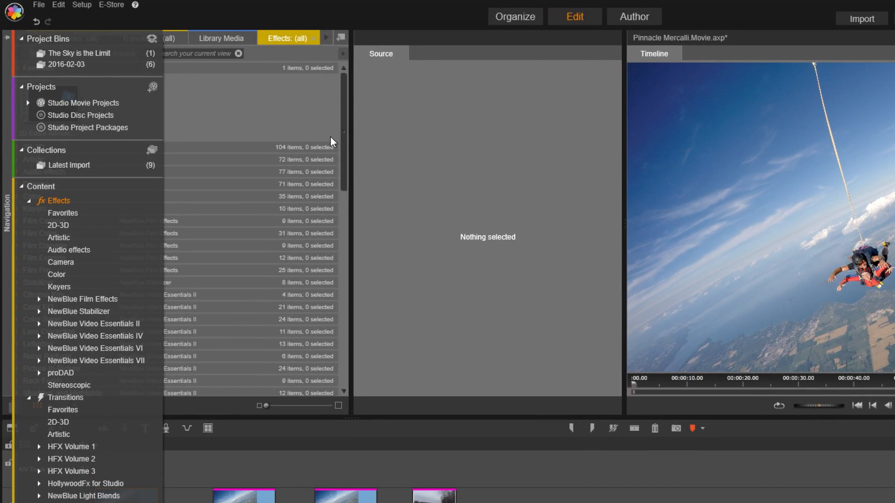
{"action": "left_click_drag", "start_coordinate": [343, 122], "coordinate": [184, 330]}
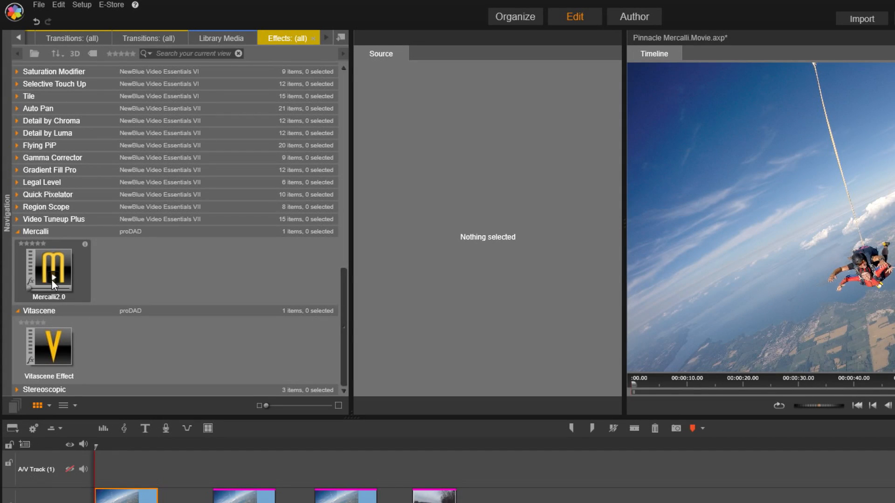
{"action": "left_click", "coordinate": [7, 217]}
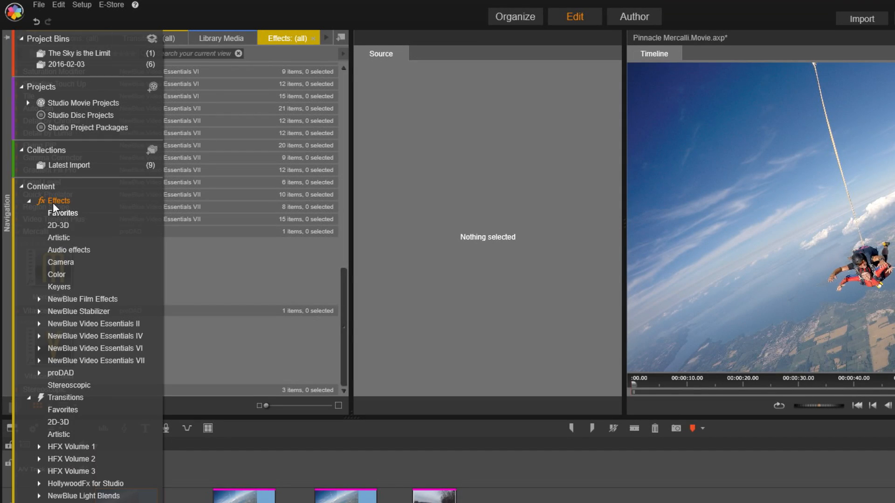
{"action": "left_click", "coordinate": [58, 373]}
{"action": "left_click", "coordinate": [40, 373]}
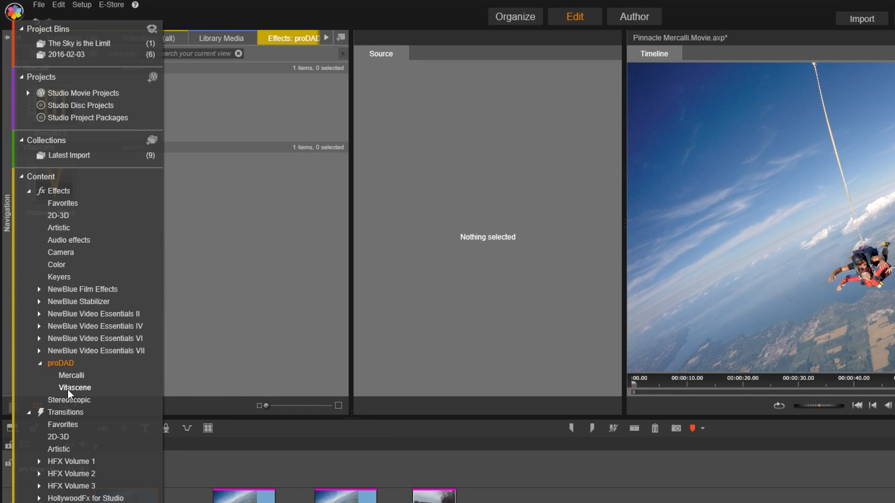
{"action": "left_click", "coordinate": [70, 375]}
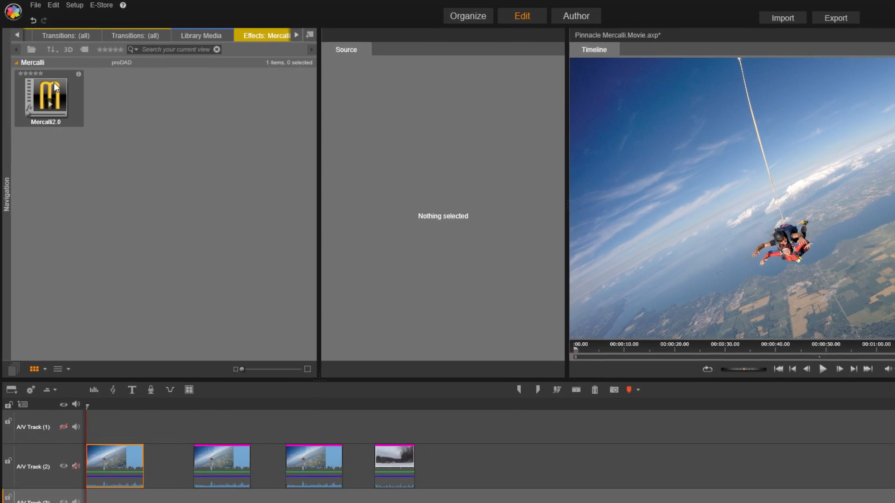
{"action": "left_click_drag", "start_coordinate": [54, 82], "coordinate": [105, 459]}
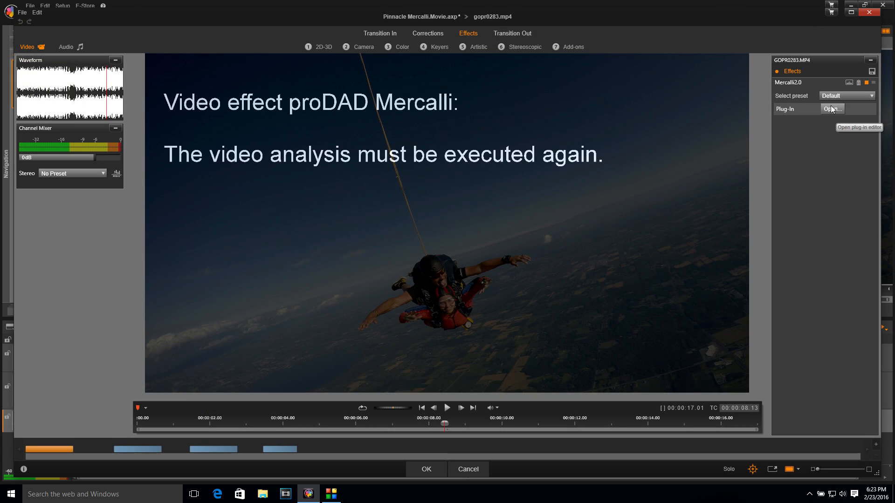
Step: Reopen the first clip's Mercalli2.0 effect for editing and show its plug-in settings with Further Settings enabled
{"action": "left_click", "coordinate": [868, 14]}
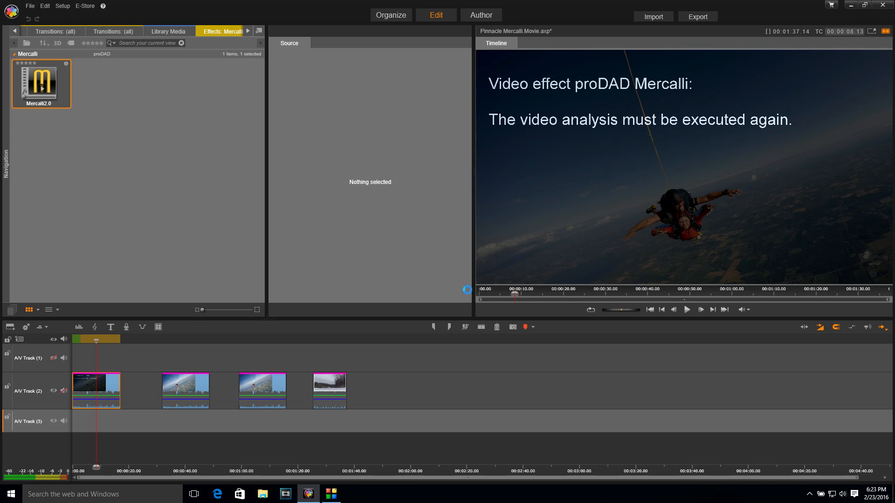
{"action": "right_click", "coordinate": [89, 391]}
{"action": "mouse_move", "coordinate": [114, 344]}
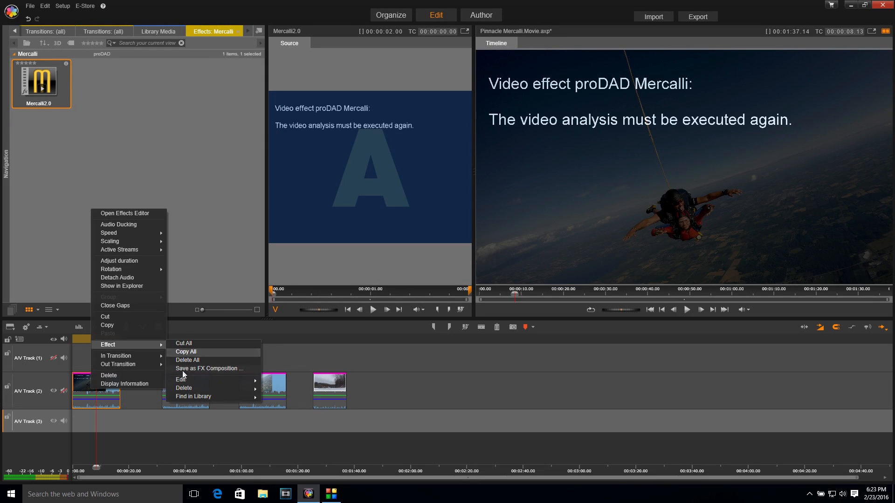
{"action": "mouse_move", "coordinate": [188, 379]}
{"action": "left_click", "coordinate": [281, 381]}
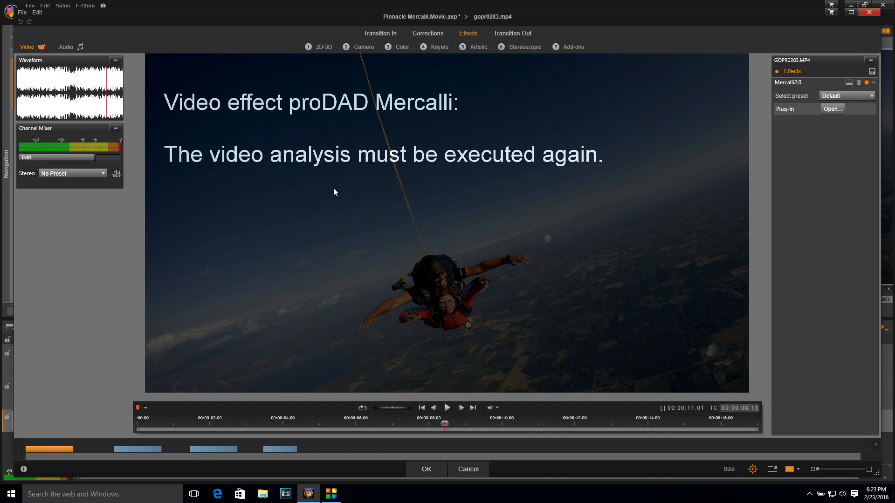
{"action": "left_click", "coordinate": [831, 110]}
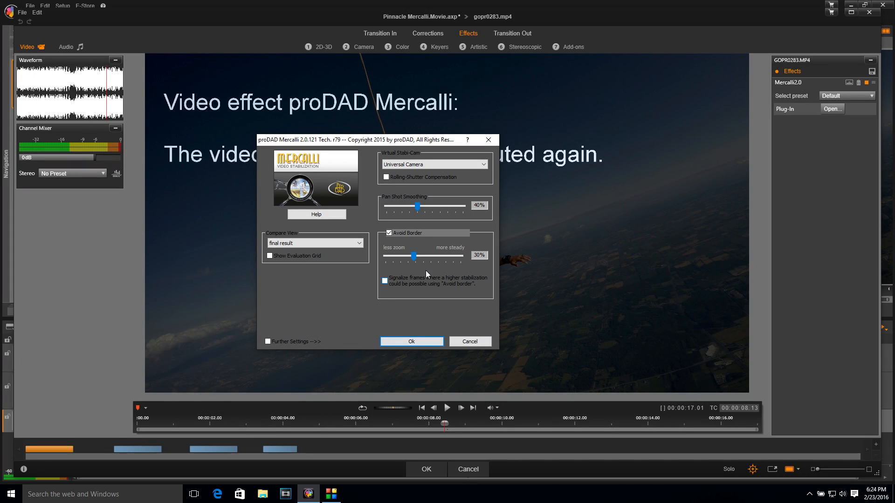
{"action": "left_click", "coordinate": [268, 343]}
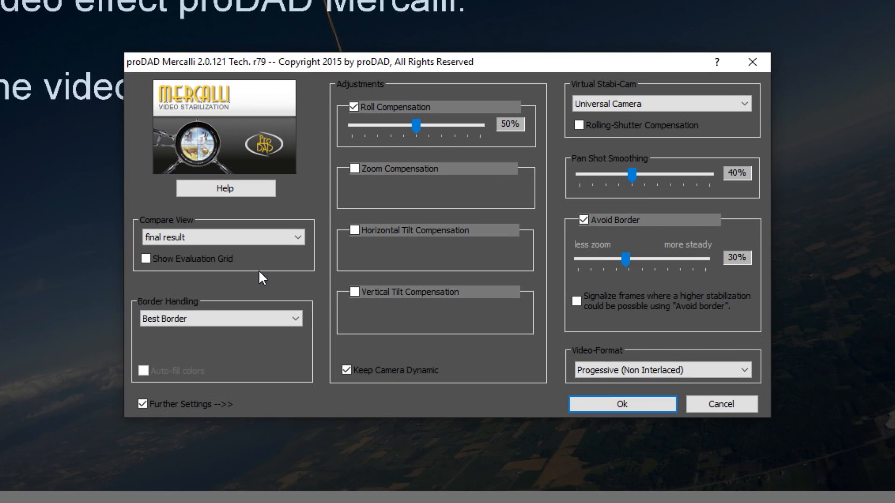
Step: Try the horizontal splitscreen and vertical splitscreen options for Mercalli's Compare View
{"action": "left_click", "coordinate": [186, 238]}
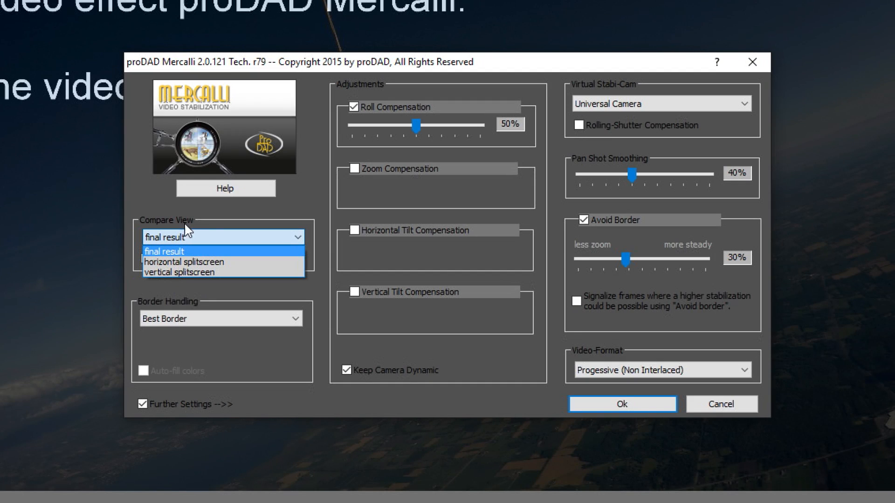
{"action": "left_click", "coordinate": [183, 251]}
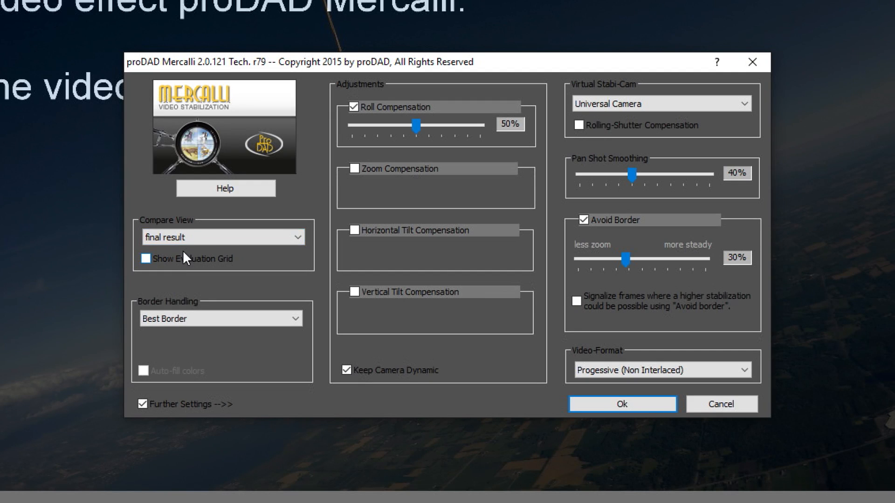
{"action": "left_click", "coordinate": [185, 238]}
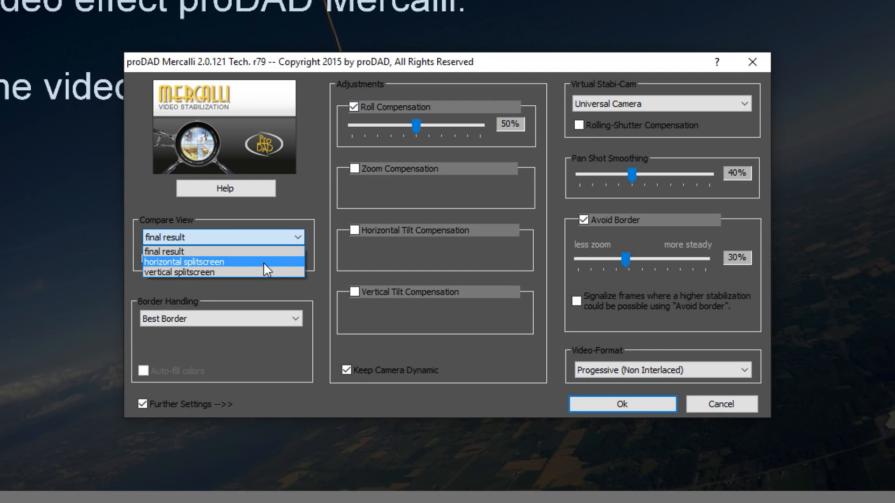
{"action": "left_click", "coordinate": [238, 262]}
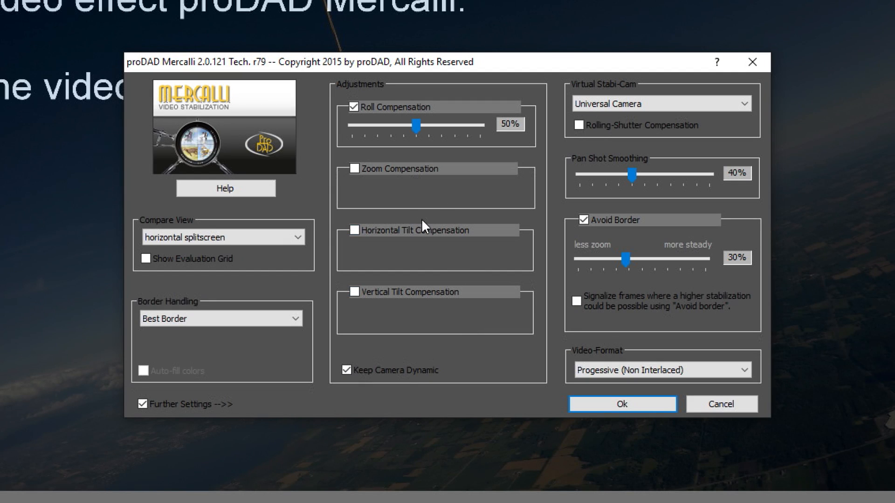
{"action": "left_click", "coordinate": [298, 236]}
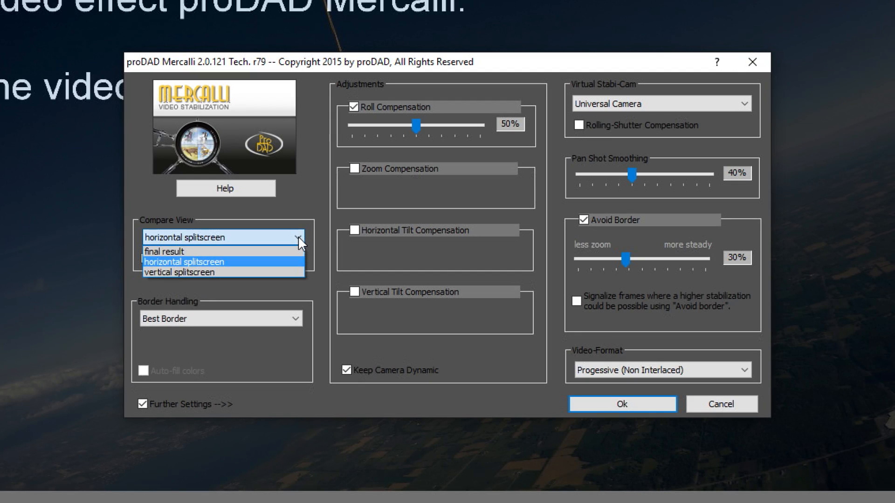
{"action": "left_click", "coordinate": [254, 274]}
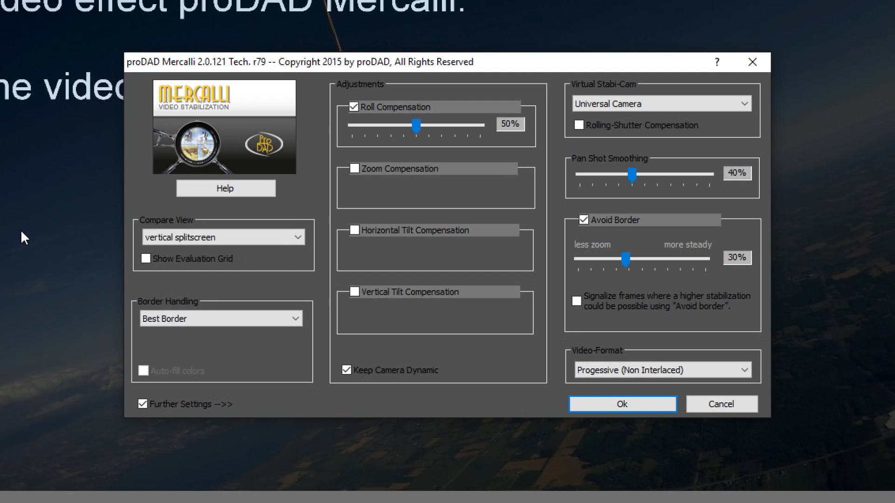
{"action": "left_click", "coordinate": [192, 318]}
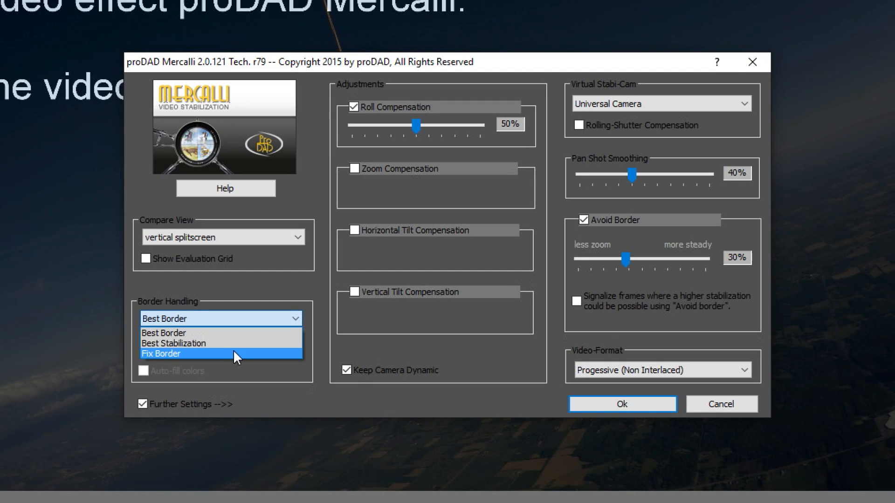
{"action": "left_click", "coordinate": [98, 338]}
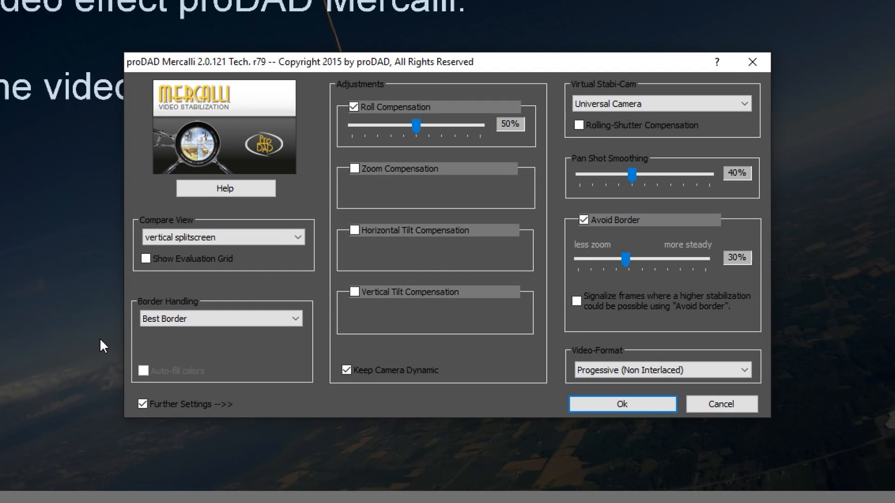
{"action": "left_click", "coordinate": [200, 318]}
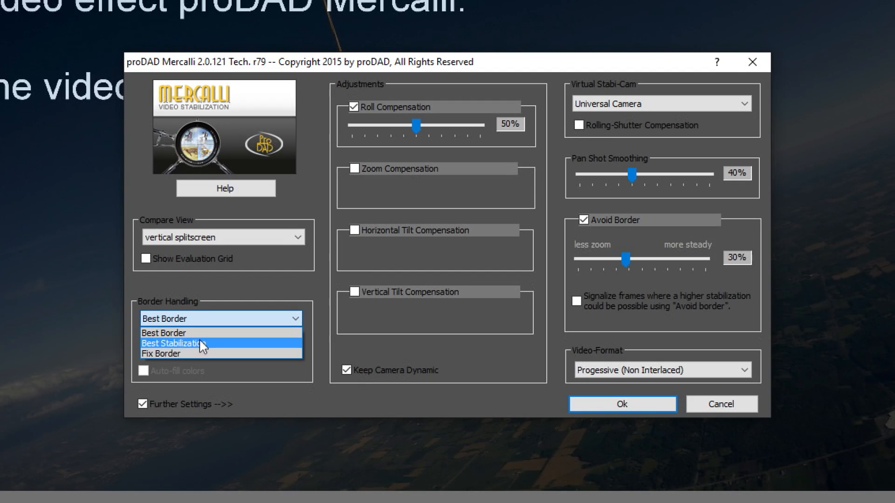
{"action": "left_click", "coordinate": [100, 339]}
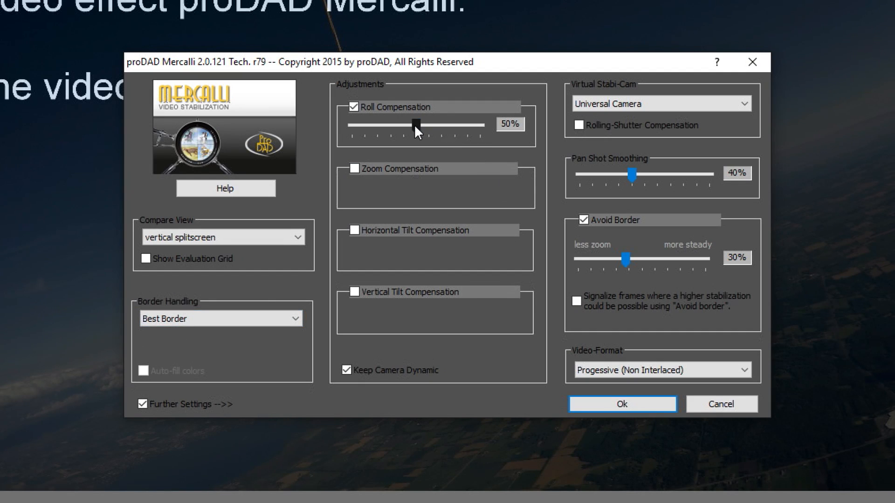
Step: Try Zoom Compensation at 33% and Vertical Tilt Compensation at 50%, switching each one off again
{"action": "mouse_move", "coordinate": [414, 124]}
{"action": "left_mouse_down"}
{"action": "mouse_move", "coordinate": [455, 127]}
{"action": "mouse_move", "coordinate": [414, 125]}
{"action": "mouse_move", "coordinate": [382, 138]}
{"action": "mouse_move", "coordinate": [415, 141]}
{"action": "left_mouse_up"}
{"action": "left_click", "coordinate": [355, 169]}
{"action": "left_click_drag", "start_coordinate": [379, 186], "coordinate": [398, 191]}
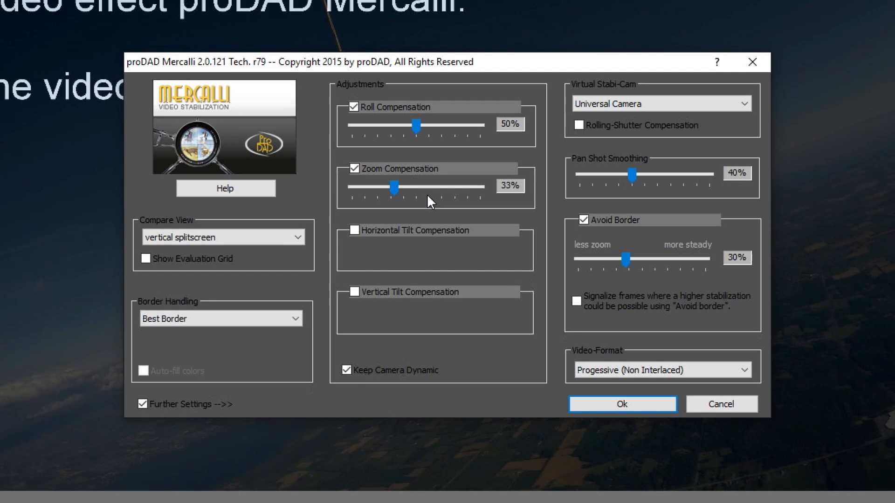
{"action": "left_click", "coordinate": [354, 170]}
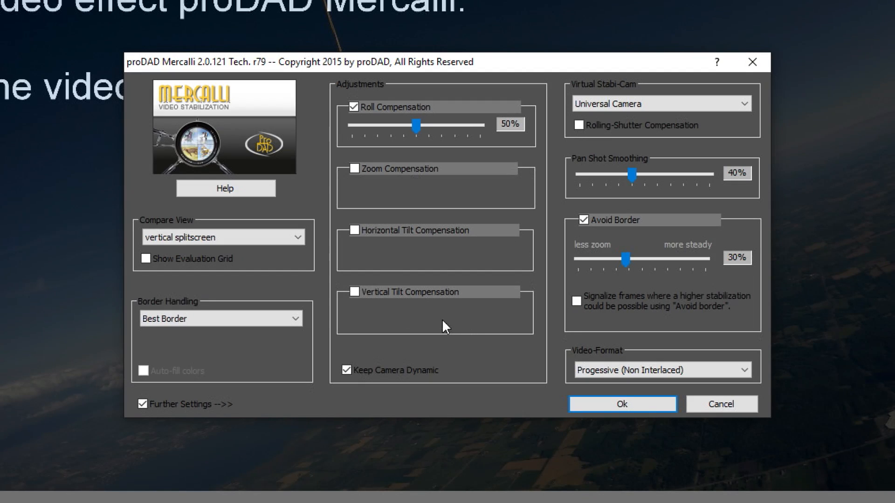
{"action": "left_click", "coordinate": [354, 292]}
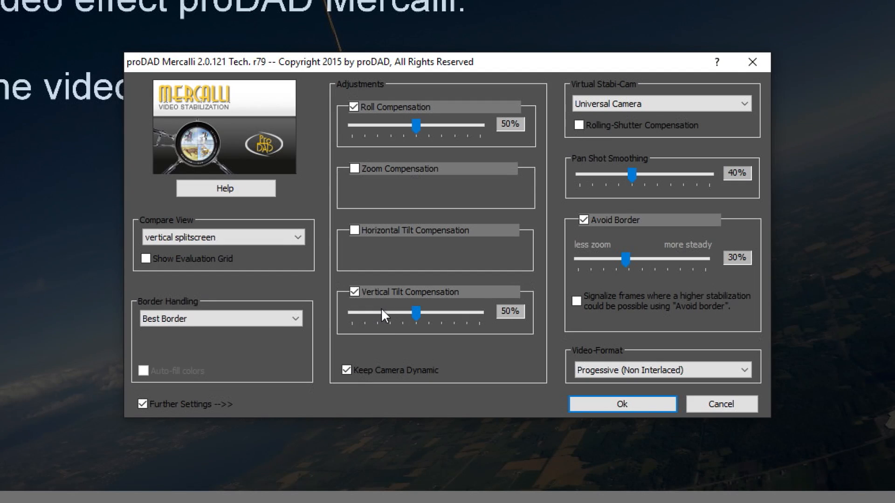
{"action": "left_click", "coordinate": [354, 293]}
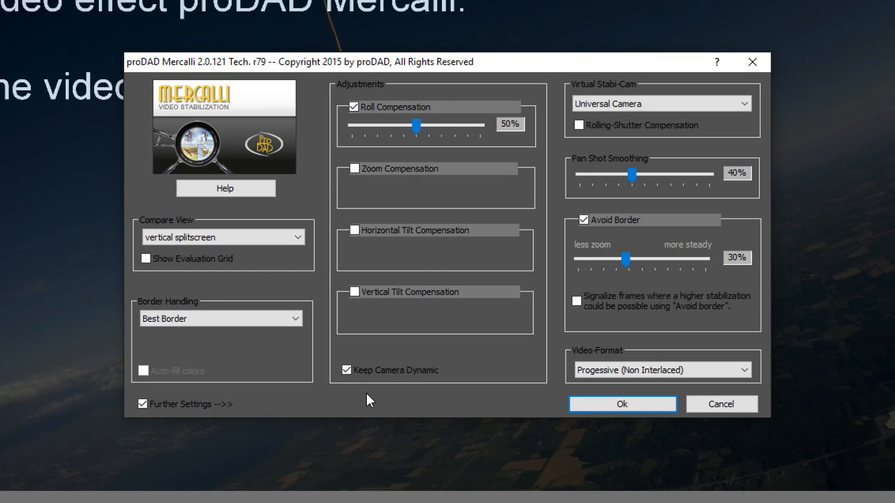
Step: Choose Universal Camera as the Virtual Stabi-Cam and switch Avoid Border off and on again
{"action": "left_click", "coordinate": [345, 371]}
{"action": "left_click", "coordinate": [657, 104]}
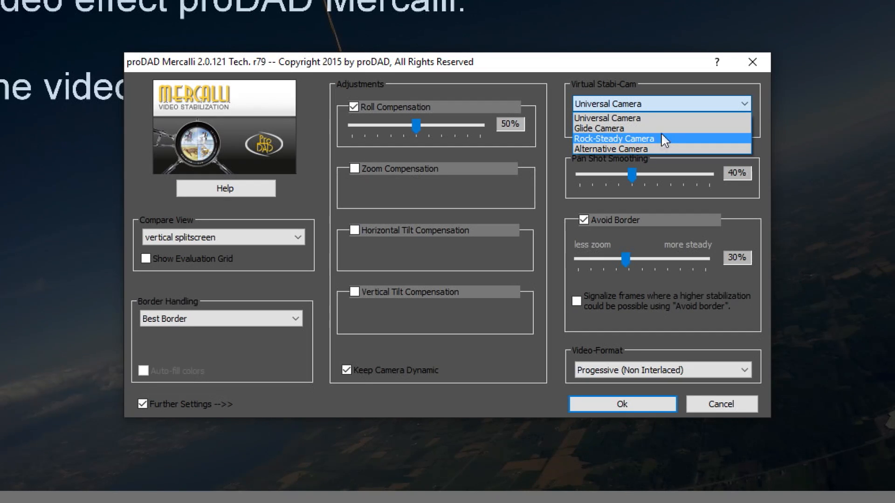
{"action": "left_click", "coordinate": [660, 118]}
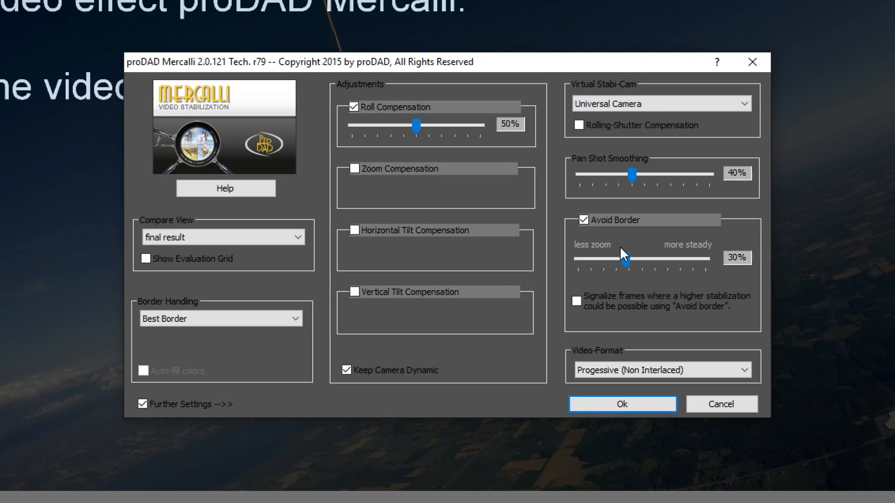
{"action": "left_click", "coordinate": [583, 220]}
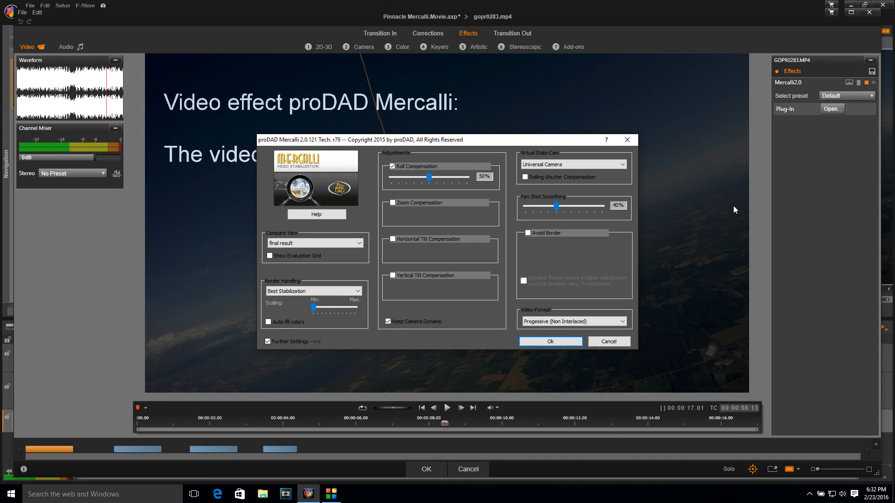
{"action": "left_click", "coordinate": [527, 233]}
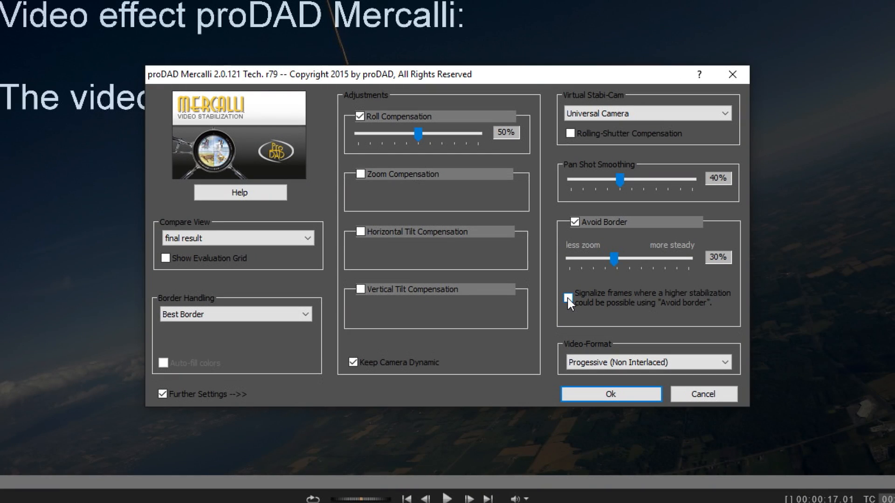
Step: Accept the Mercalli stabilization settings and run the video analysis on the clip
{"action": "left_click", "coordinate": [593, 367]}
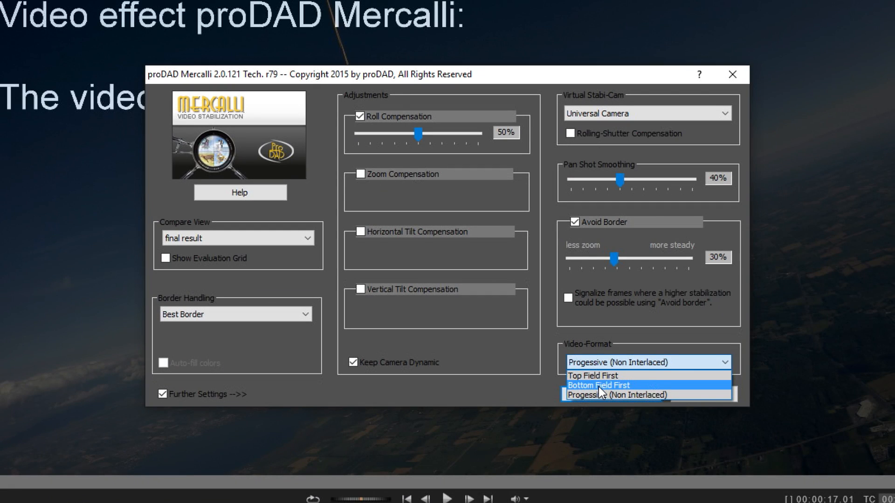
{"action": "left_click", "coordinate": [597, 364]}
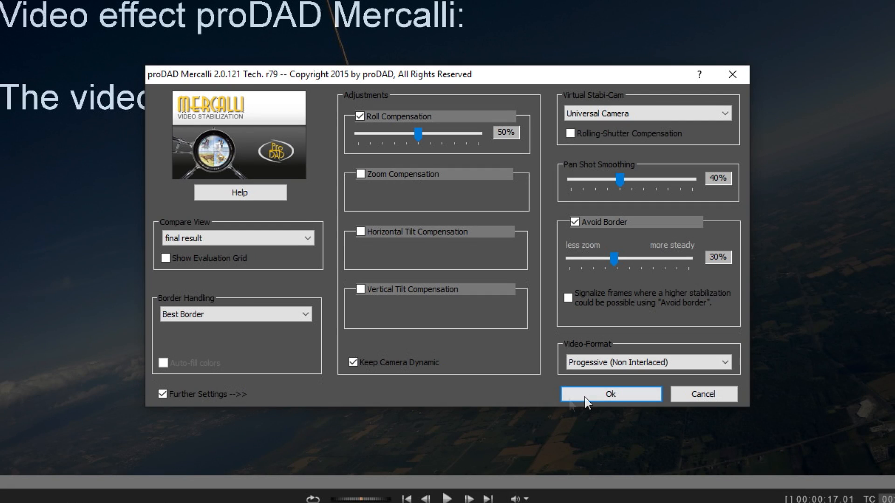
{"action": "left_click", "coordinate": [605, 396]}
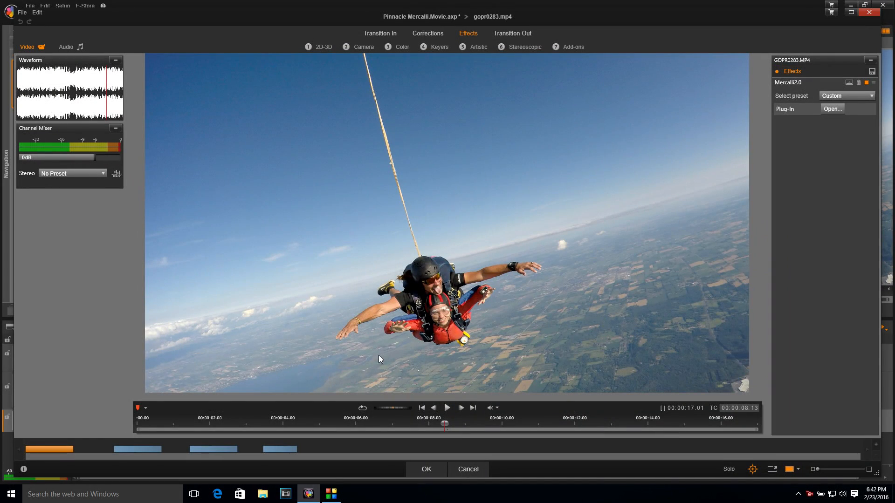
Step: Play the stabilized skydiving clip through, accept its effects, and play it from the start of the timeline
{"action": "left_click", "coordinate": [448, 409]}
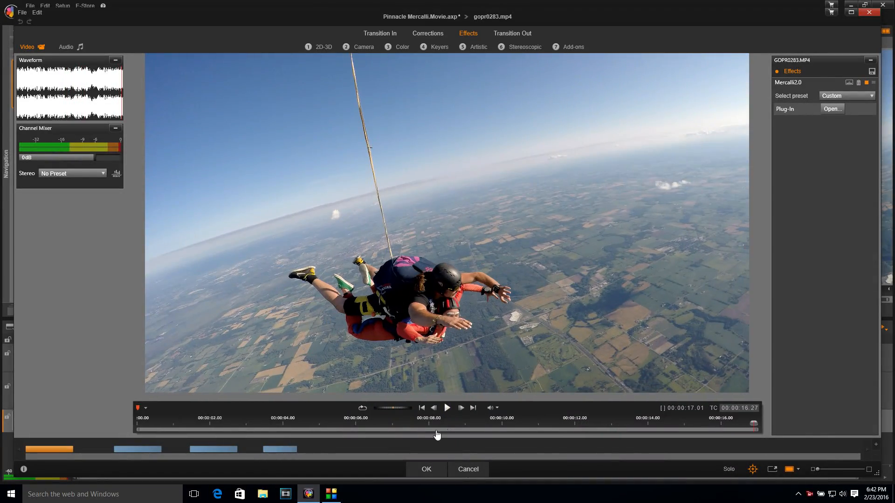
{"action": "left_click", "coordinate": [427, 469]}
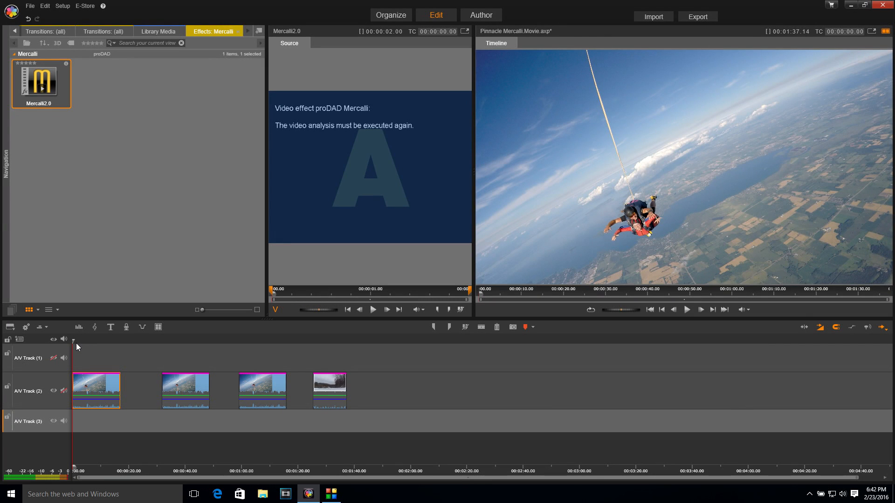
{"action": "key", "text": "space"}
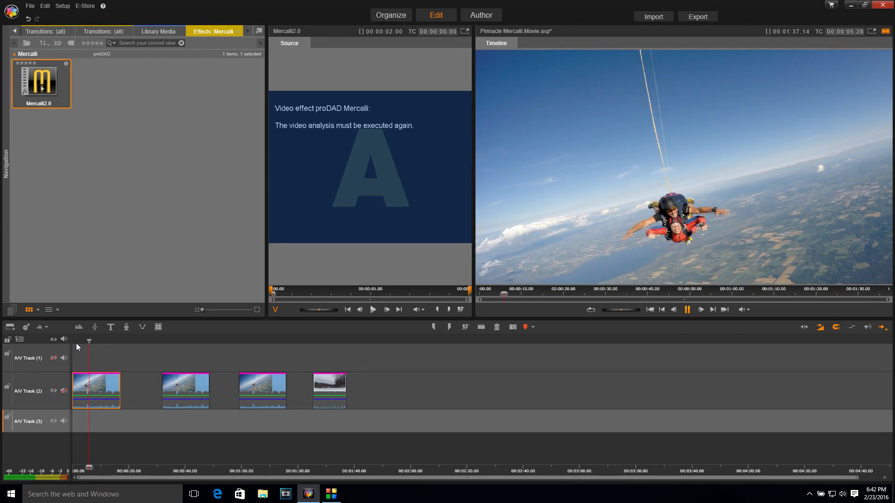
{"action": "key", "text": "space"}
Step: Inspect the second skydiving clip's Mercalli 2.0 settings, including its Compare View option, and leave the effects editor without applying changes
{"action": "left_click_drag", "start_coordinate": [95, 350], "coordinate": [184, 345]}
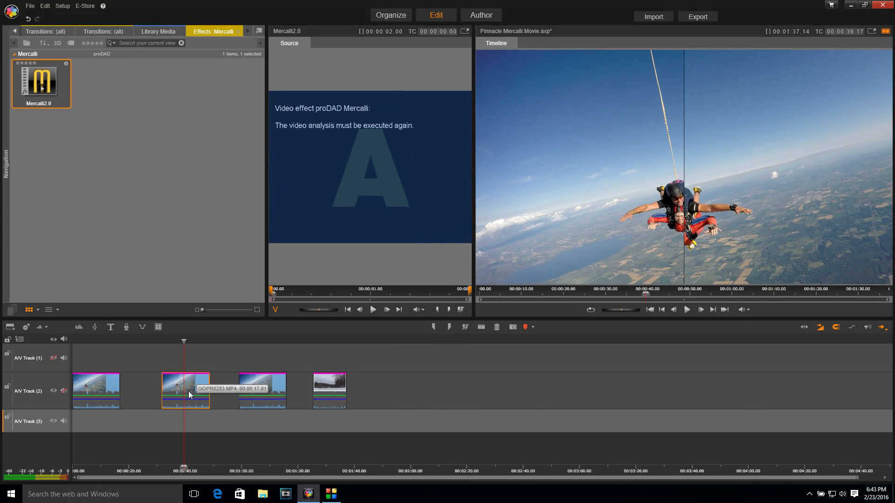
{"action": "double_click", "coordinate": [188, 391]}
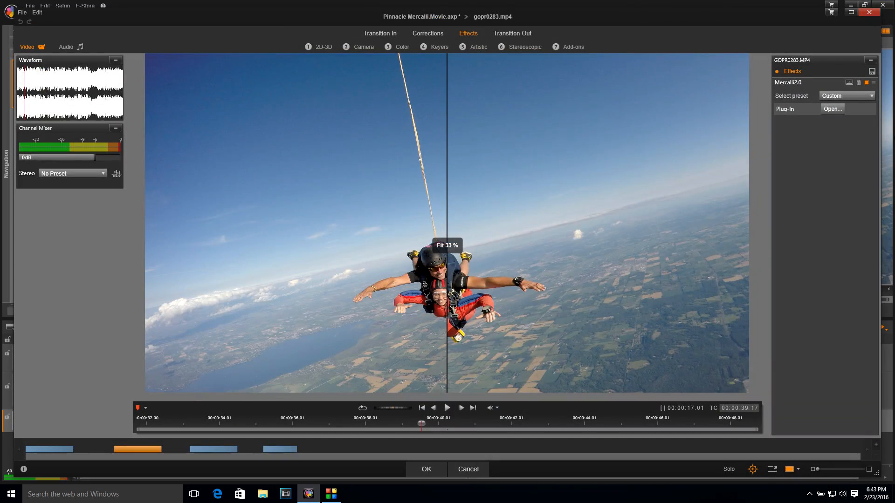
{"action": "left_click", "coordinate": [832, 109]}
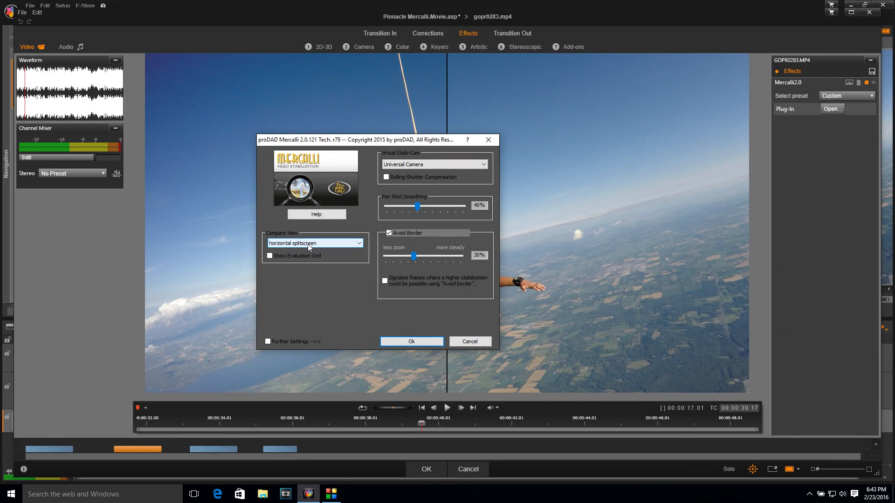
{"action": "left_click", "coordinate": [478, 344]}
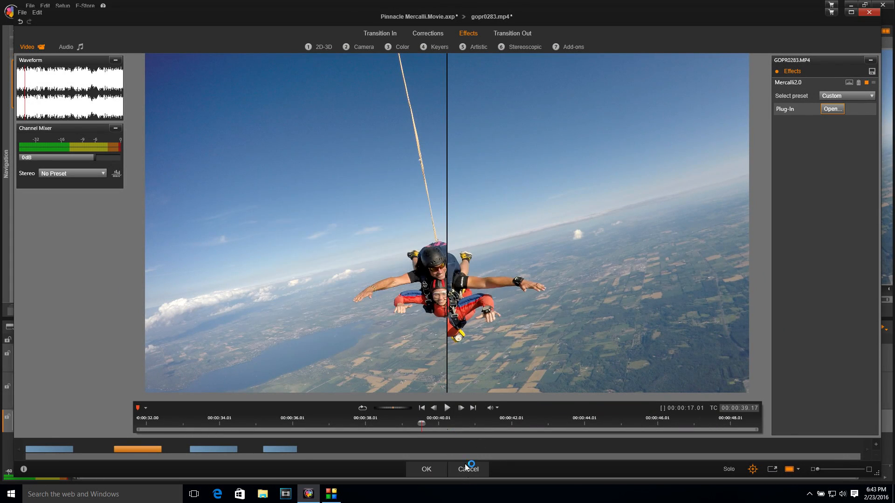
{"action": "left_click", "coordinate": [467, 469]}
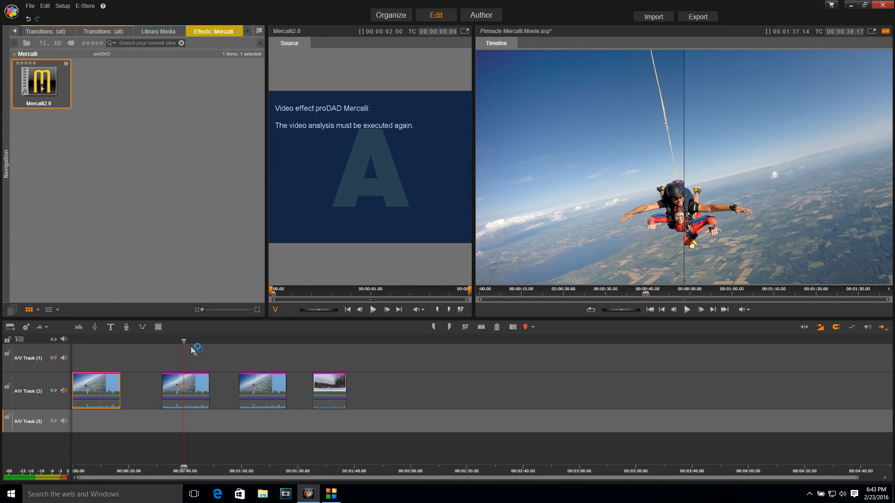
Step: Play the second skydiving clip on the timeline to compare the two halves of its split screen
{"action": "left_click_drag", "start_coordinate": [184, 342], "coordinate": [167, 344]}
{"action": "key", "text": "space"}
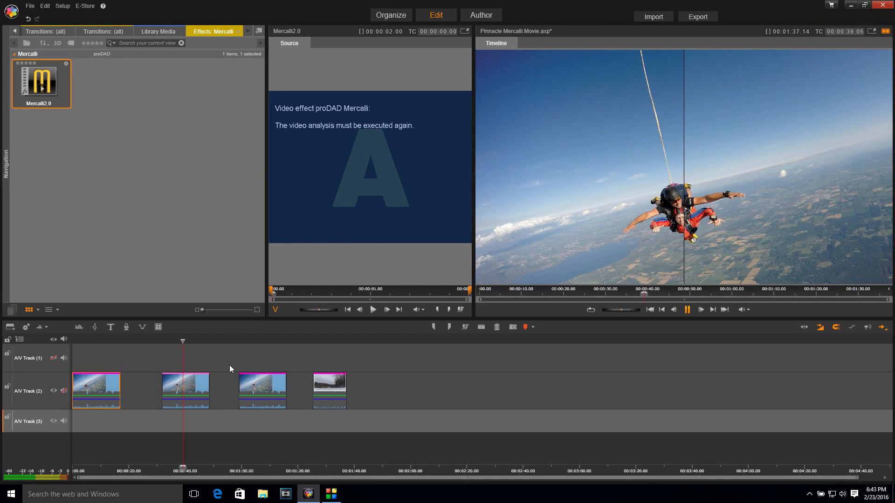
{"action": "key", "text": "space"}
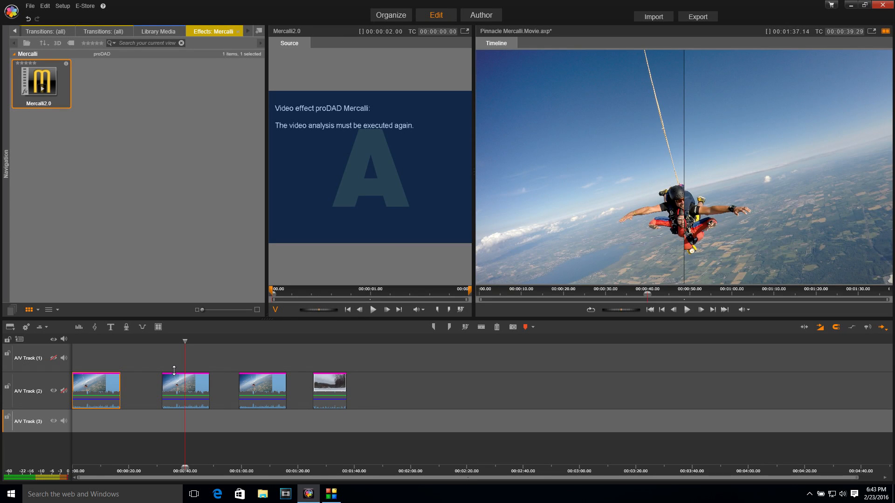
{"action": "key", "text": "space"}
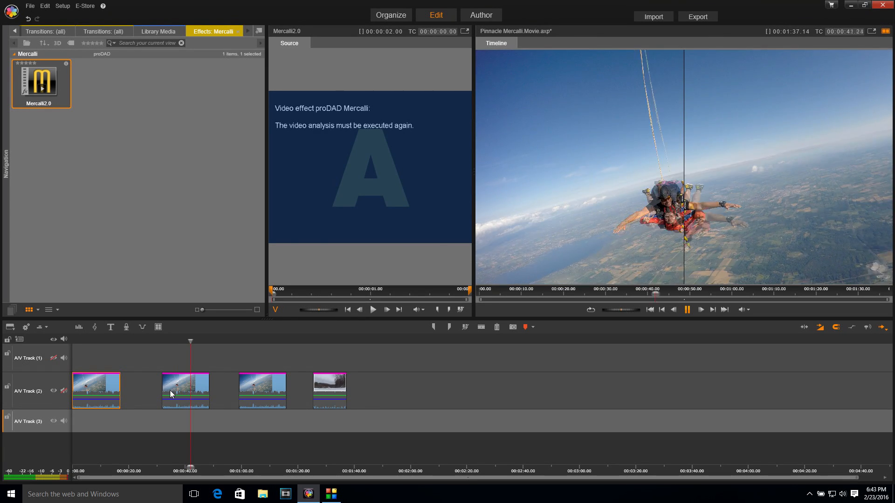
{"action": "key", "text": "space"}
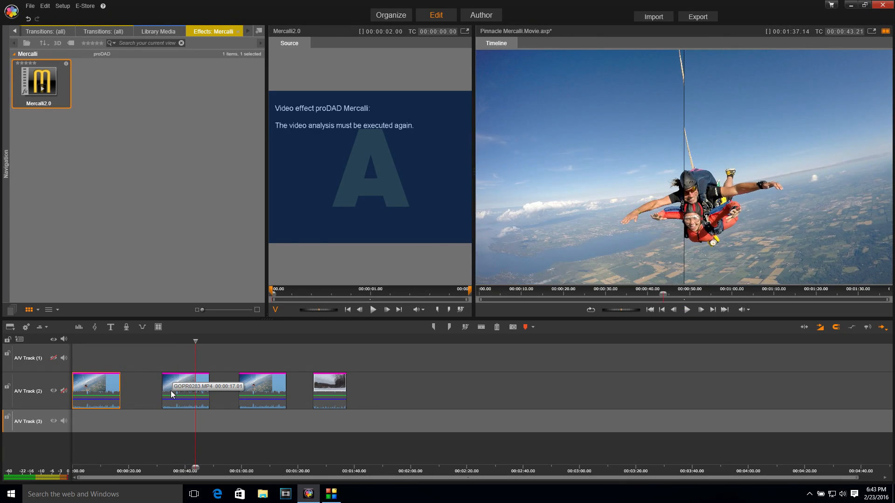
Step: Examine the third skydiving clip's Mercalli settings with Further Settings expanded, then leave the effects editor without applying changes
{"action": "left_click", "coordinate": [261, 385]}
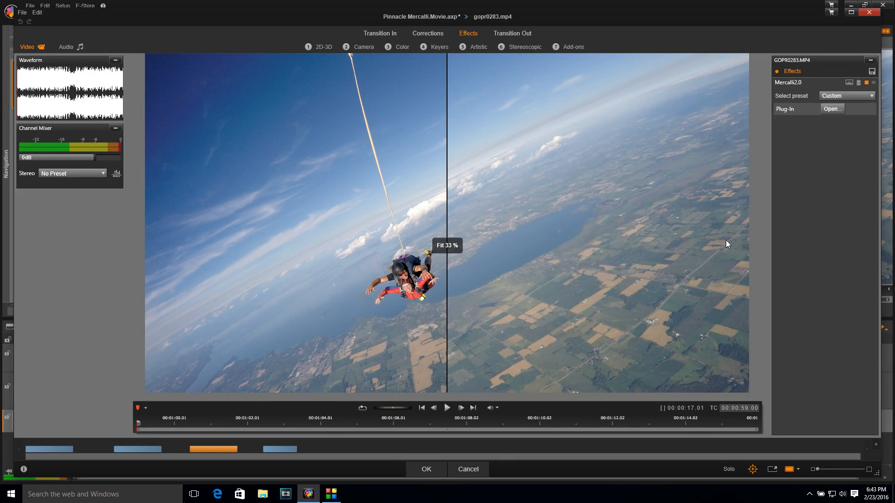
{"action": "left_click", "coordinate": [833, 109]}
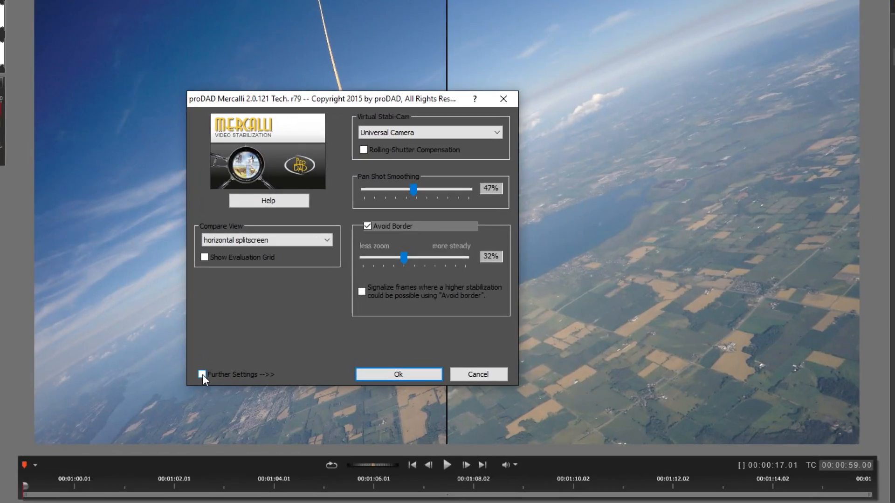
{"action": "left_click", "coordinate": [268, 342]}
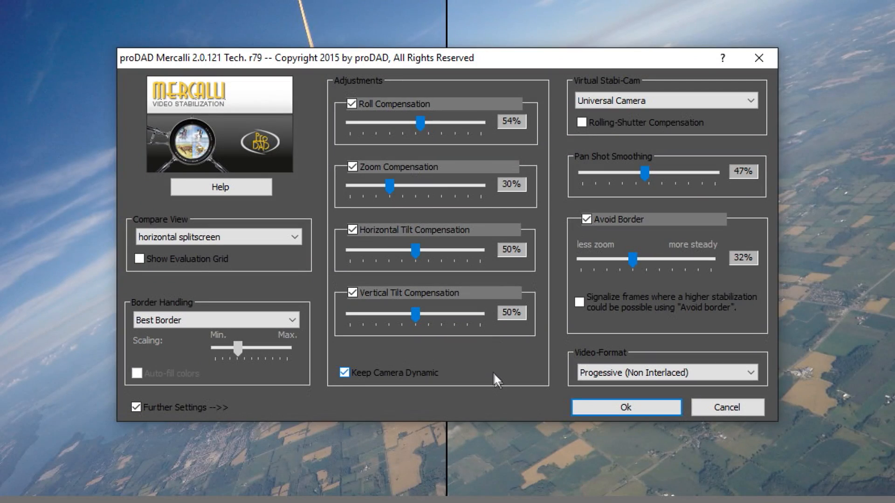
{"action": "left_click", "coordinate": [622, 410]}
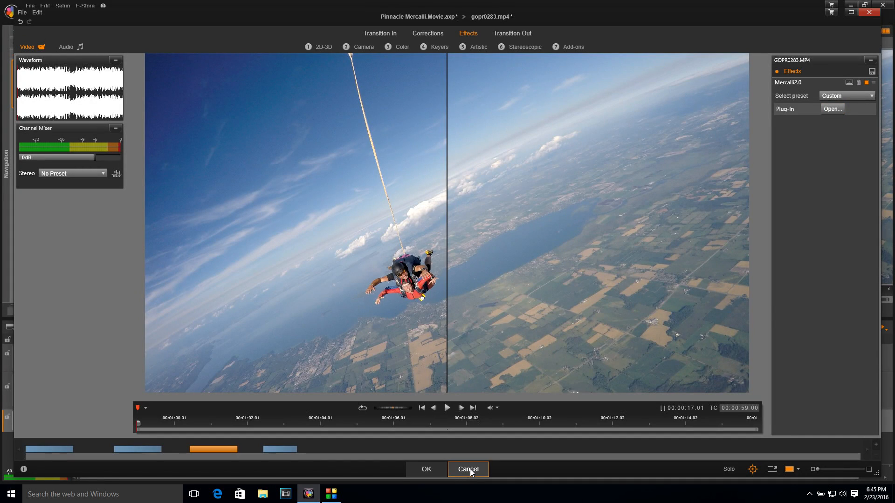
{"action": "left_click", "coordinate": [470, 469]}
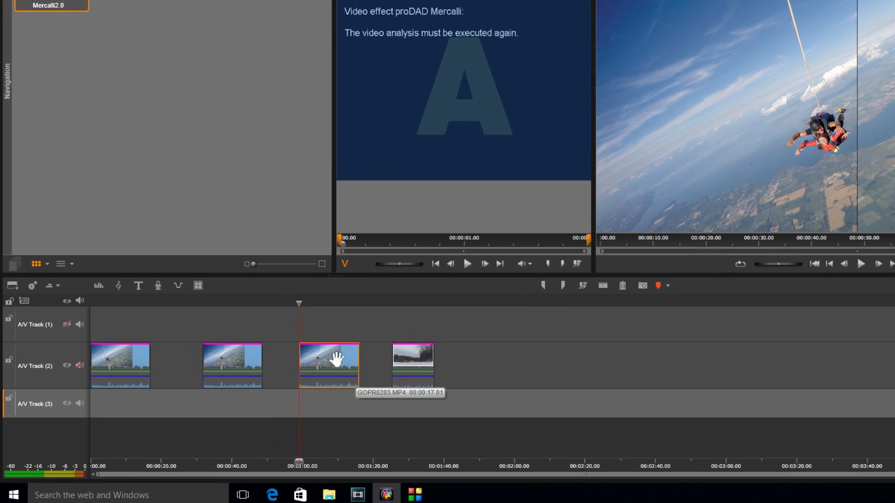
Step: Try stacking the third skydiving clip on A/V Track (1) above the second clip, then return it to A/V Track (2)
{"action": "left_click_drag", "start_coordinate": [268, 388], "coordinate": [245, 369]}
{"action": "left_click_drag", "start_coordinate": [308, 338], "coordinate": [249, 335]}
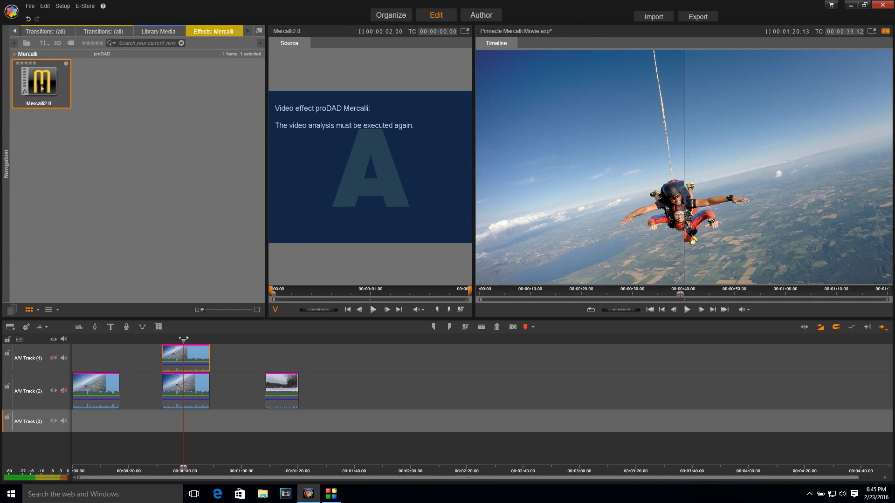
{"action": "left_click_drag", "start_coordinate": [183, 339], "coordinate": [183, 339]}
{"action": "left_click", "coordinate": [197, 386]}
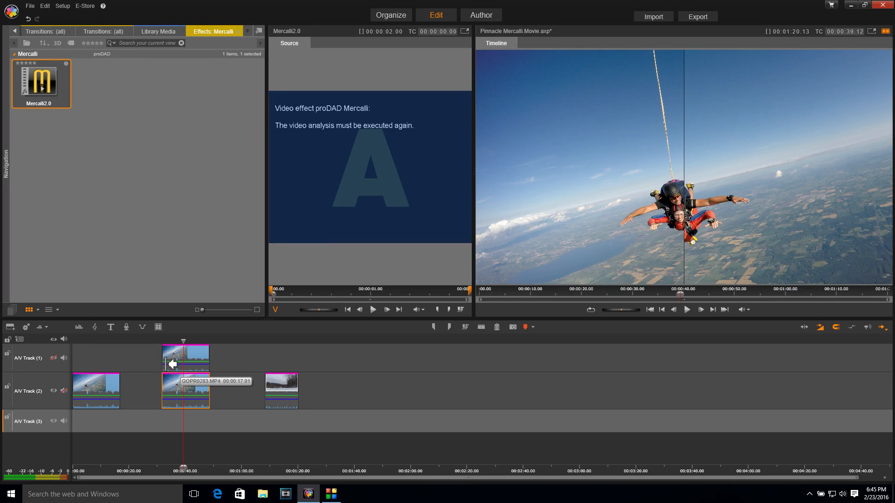
{"action": "left_click", "coordinate": [53, 358]}
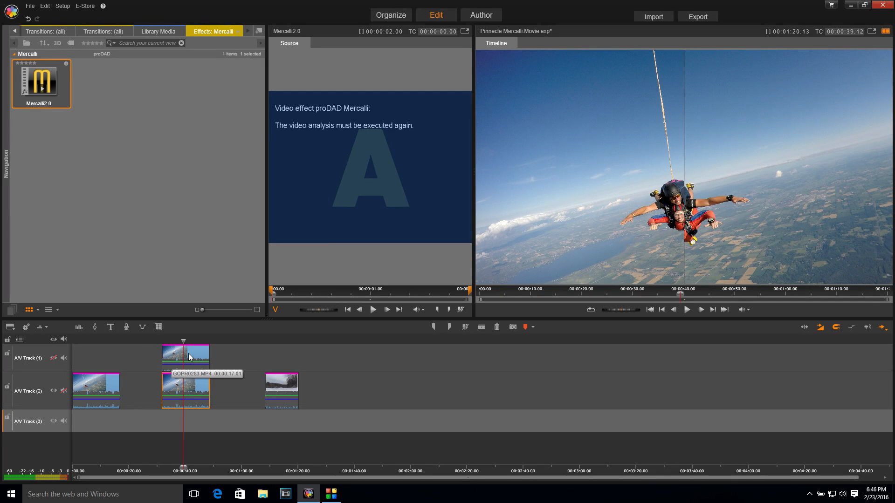
{"action": "left_click_drag", "start_coordinate": [188, 357], "coordinate": [259, 391]}
Step: Check the Avoid Border and "Signalize frames" options in the snow clip's Mercalli settings, then cancel the dialog
{"action": "left_click", "coordinate": [316, 340]}
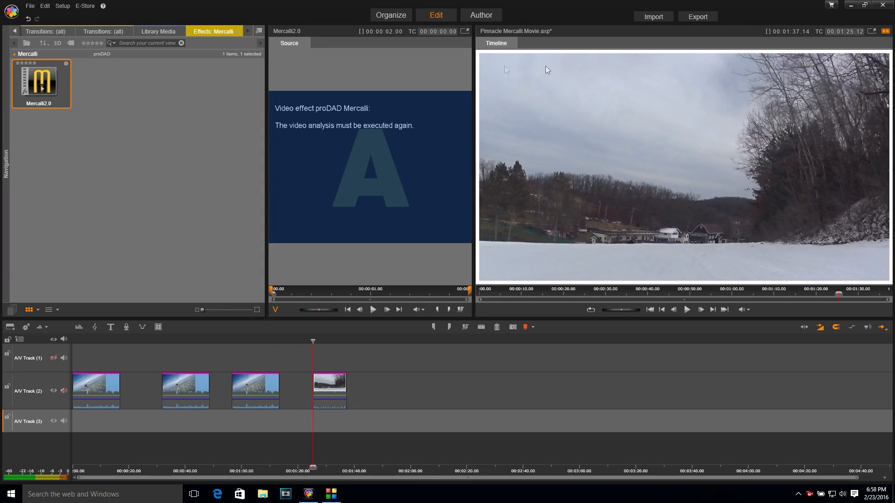
{"action": "double_click", "coordinate": [328, 387]}
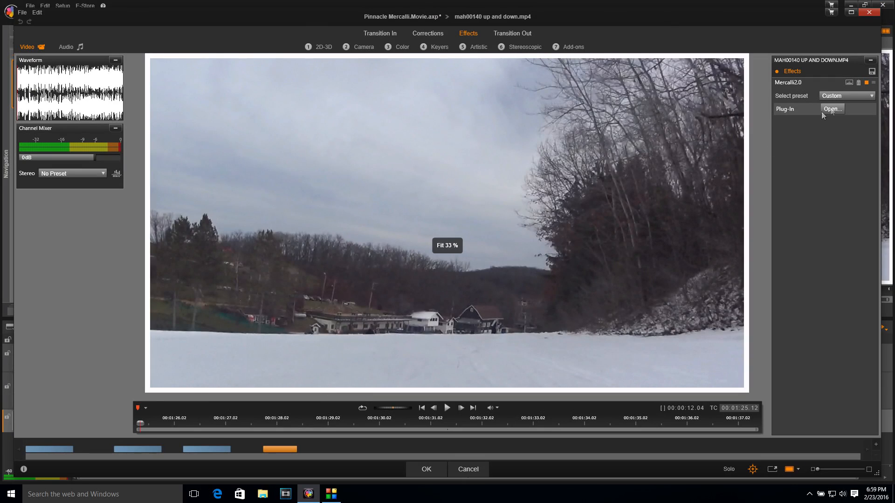
{"action": "left_click", "coordinate": [830, 107]}
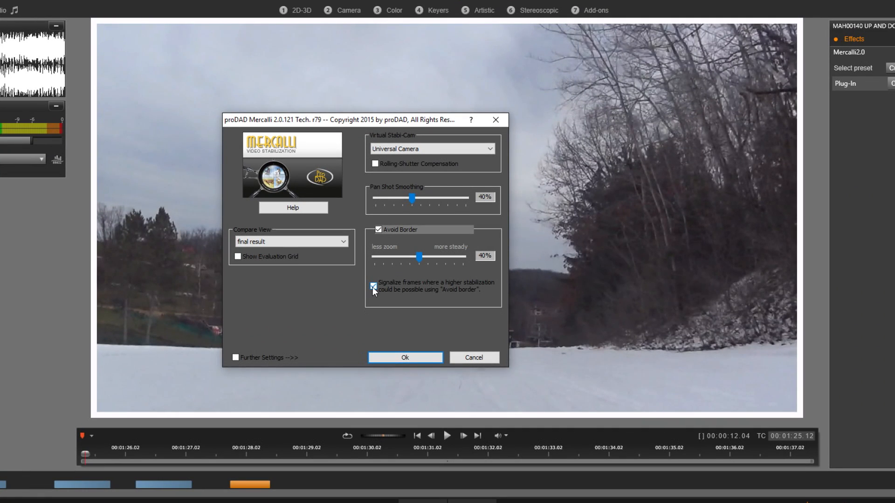
{"action": "left_click", "coordinate": [473, 359]}
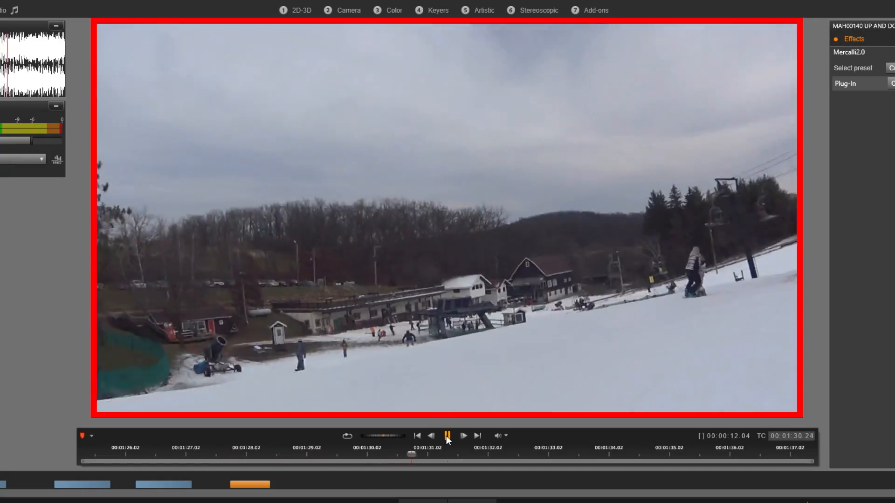
Step: Review the snow clip from its start, step back frame by frame to check the border color, and leave the editor without applying
{"action": "left_click", "coordinate": [446, 435]}
{"action": "left_click_drag", "start_coordinate": [433, 453], "coordinate": [83, 471]}
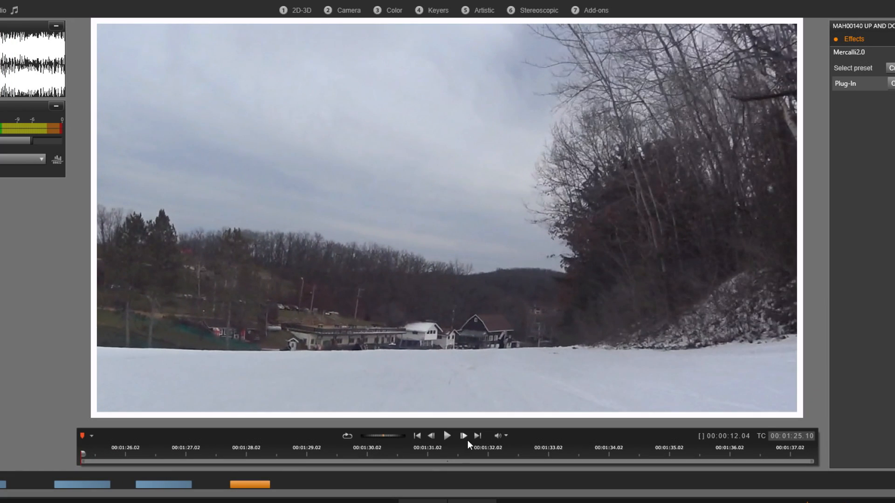
{"action": "left_click", "coordinate": [449, 435]}
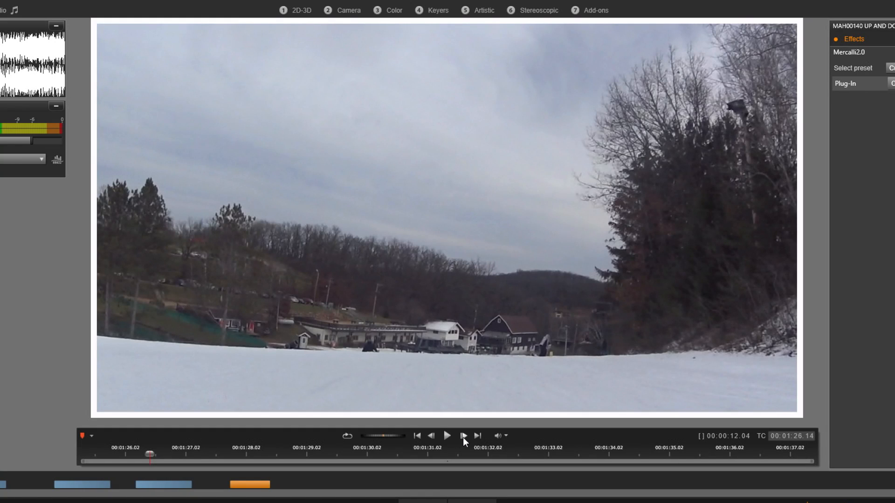
{"action": "left_click", "coordinate": [432, 436]}
{"action": "left_click", "coordinate": [431, 436]}
{"action": "left_click", "coordinate": [432, 436]}
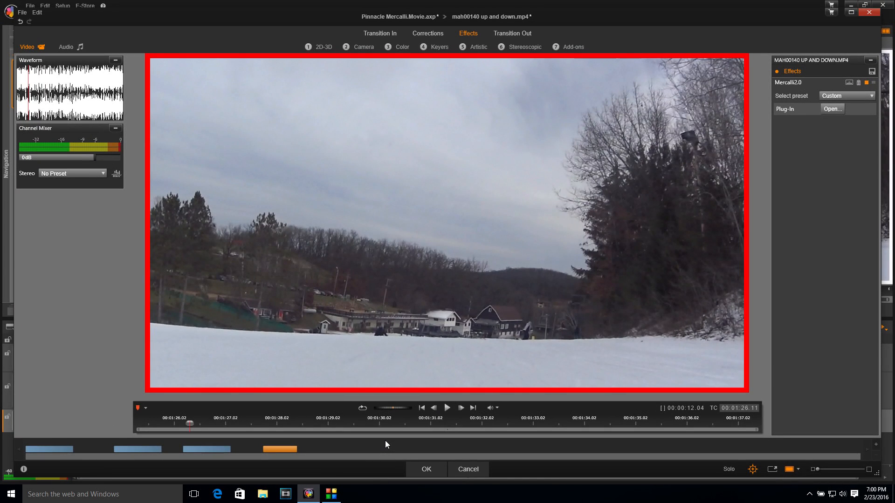
{"action": "left_click", "coordinate": [460, 470]}
Step: Copy the snow clip and paste the duplicate on A/V Track (2) at 00:01:46.23
{"action": "right_click", "coordinate": [330, 394]}
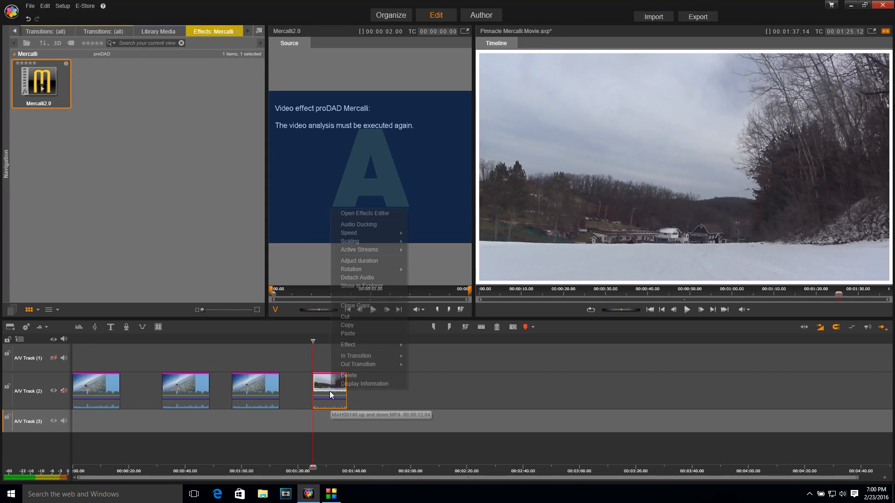
{"action": "left_click", "coordinate": [354, 324]}
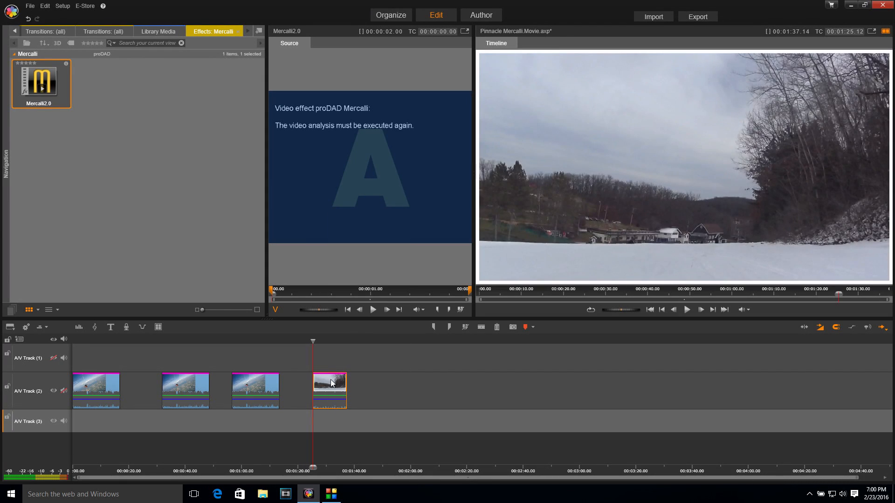
{"action": "left_click", "coordinate": [373, 340]}
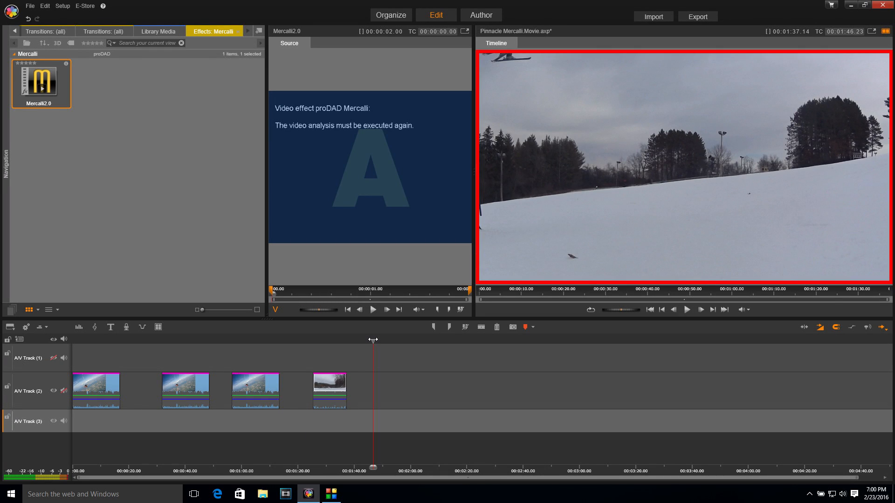
{"action": "right_click", "coordinate": [392, 382]}
{"action": "left_click", "coordinate": [415, 389]}
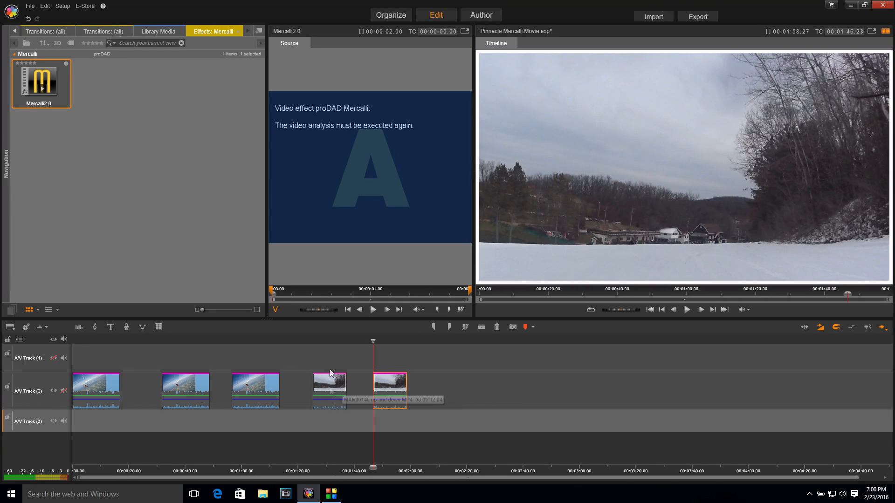
Step: Open the Mercalli 2.0 settings of the duplicated snow clip in the effects editor and accept them
{"action": "double_click", "coordinate": [393, 384]}
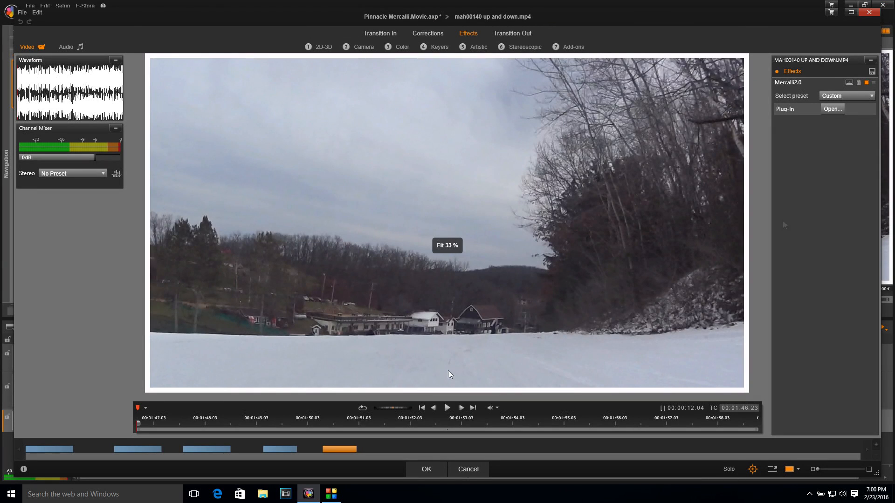
{"action": "left_click", "coordinate": [833, 109]}
{"action": "left_click", "coordinate": [410, 341]}
Step: Play the duplicated snow clip briefly and step frame by frame around 00:01:47 to examine the signal border
{"action": "left_click", "coordinate": [447, 409]}
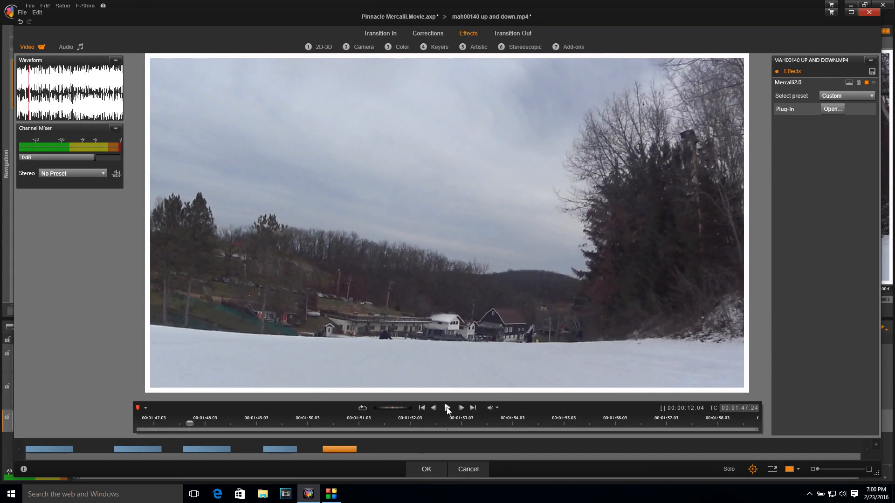
{"action": "key", "text": "Left"}
{"action": "key", "text": "Left"}
{"action": "key", "text": "Left"}
{"action": "key", "text": "Left"}
{"action": "key", "text": "Left"}
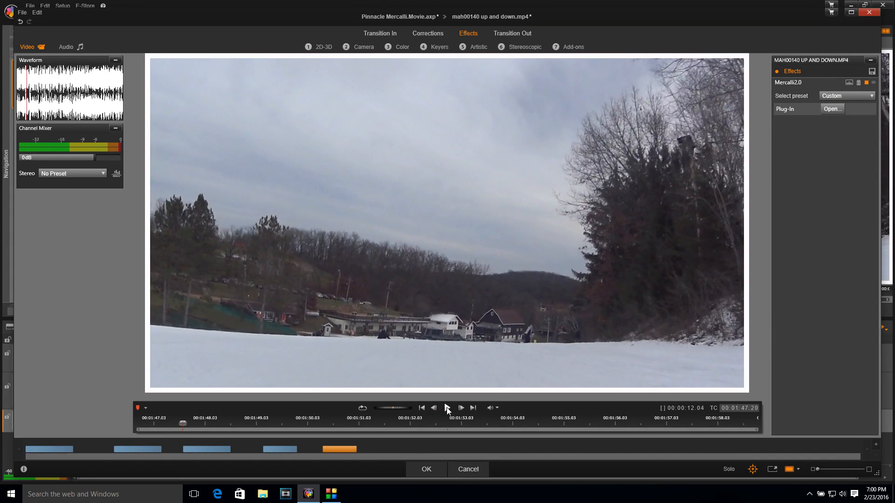
{"action": "key", "text": "Right"}
{"action": "key", "text": "Right"}
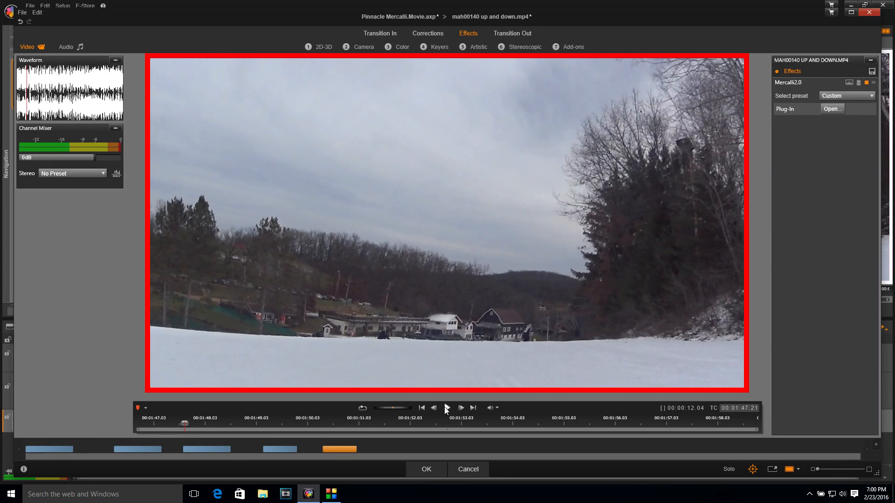
Step: Set Avoid Border to 65% in the duplicated snow clip's Mercalli 2.0 settings and apply the effect to the timeline
{"action": "left_click", "coordinate": [831, 110]}
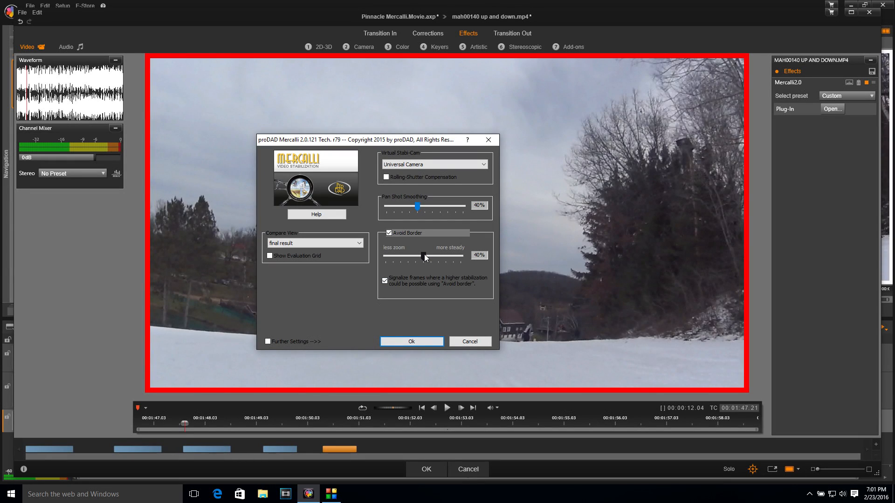
{"action": "left_click_drag", "start_coordinate": [424, 256], "coordinate": [446, 254]}
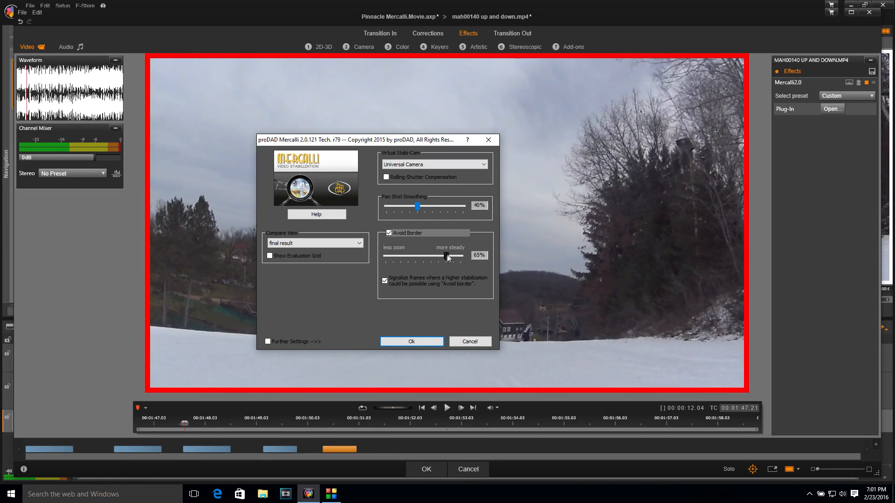
{"action": "left_click", "coordinate": [420, 341]}
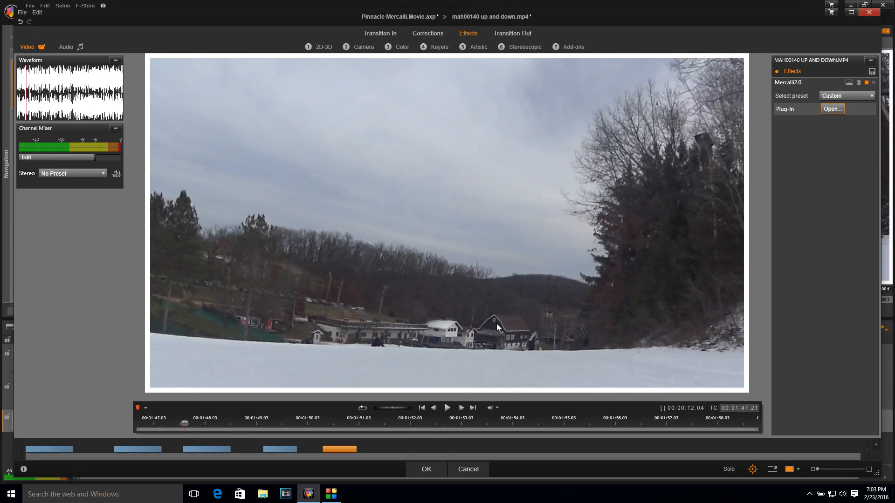
{"action": "left_click", "coordinate": [428, 468]}
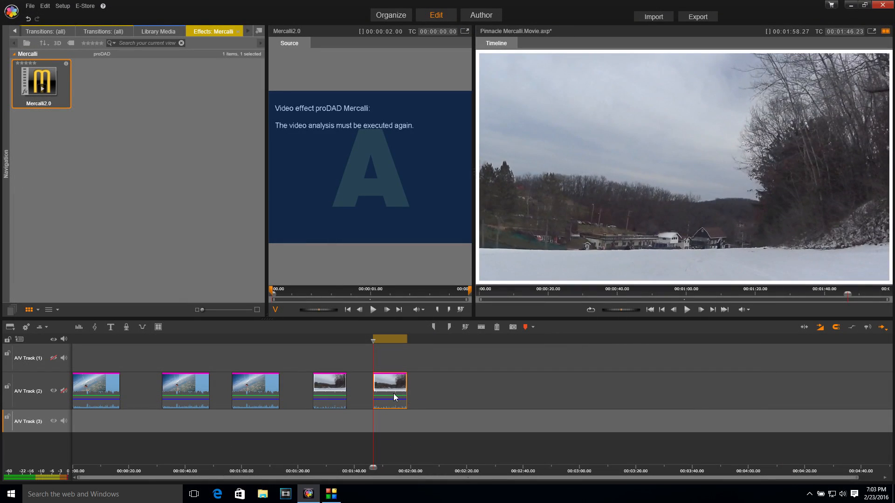
Step: Move the duplicated snow clip to A/V Track (1) directly above the original and find the red-bordered frame at 00:01:30.16
{"action": "left_click_drag", "start_coordinate": [391, 380], "coordinate": [342, 369]}
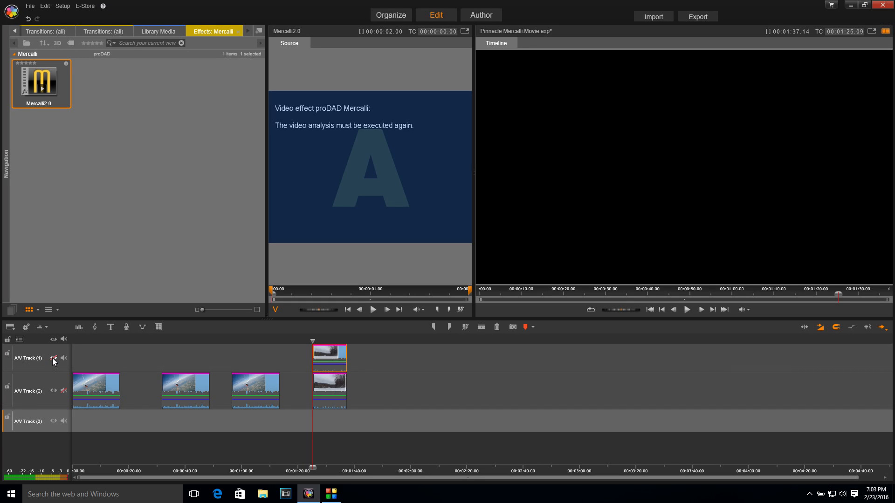
{"action": "left_click_drag", "start_coordinate": [313, 342], "coordinate": [322, 342]}
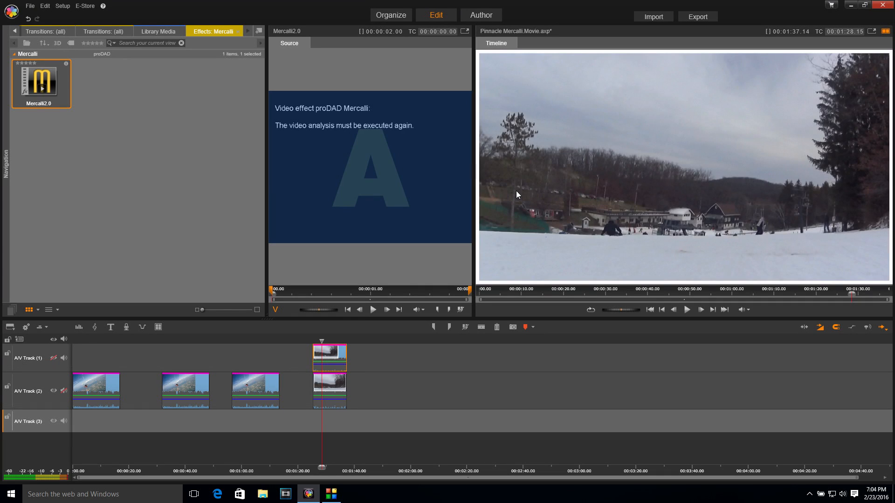
{"action": "scroll", "coordinate": [516, 191], "scroll_direction": "down", "scroll_amount": 15}
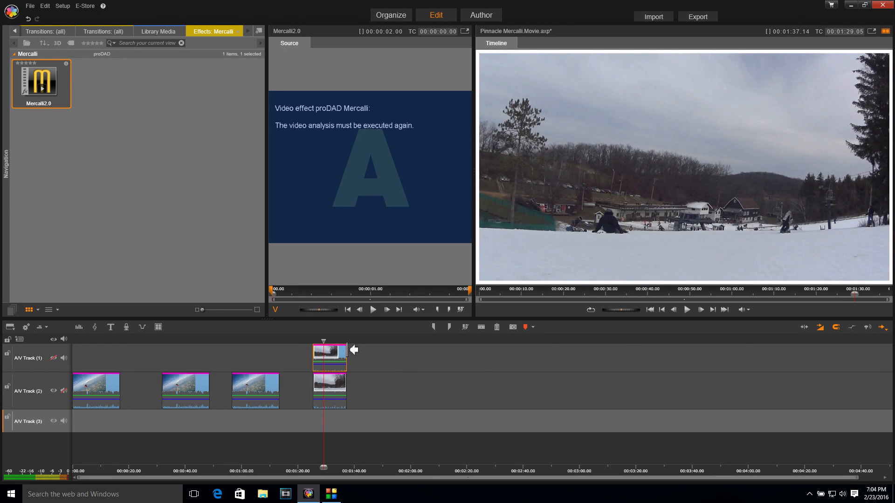
{"action": "left_click_drag", "start_coordinate": [323, 342], "coordinate": [330, 342]}
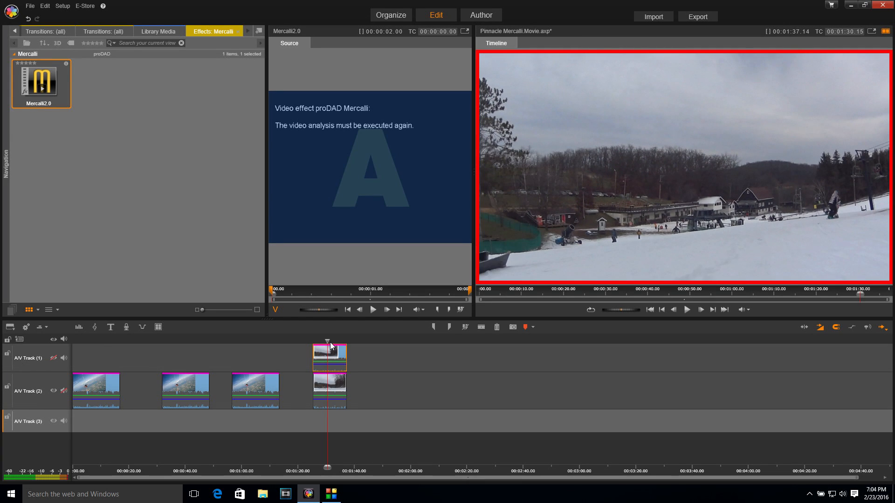
{"action": "key", "text": "Left"}
{"action": "key", "text": "Right"}
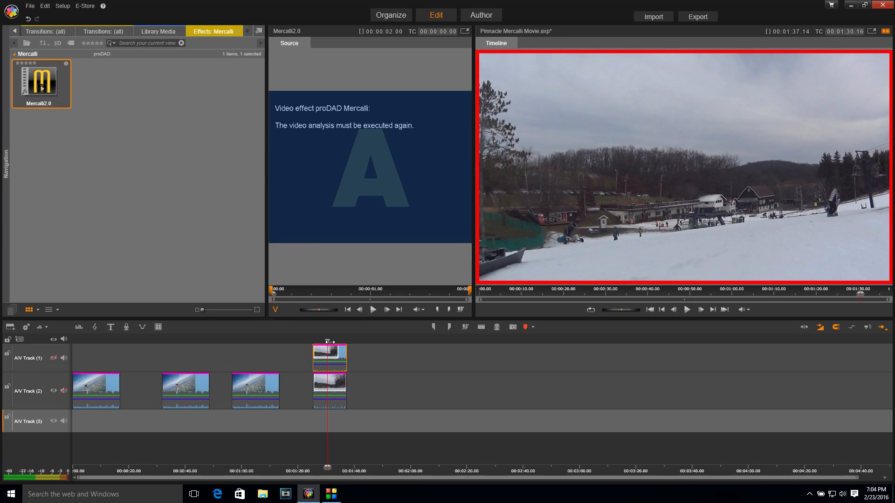
{"action": "key", "text": "Right"}
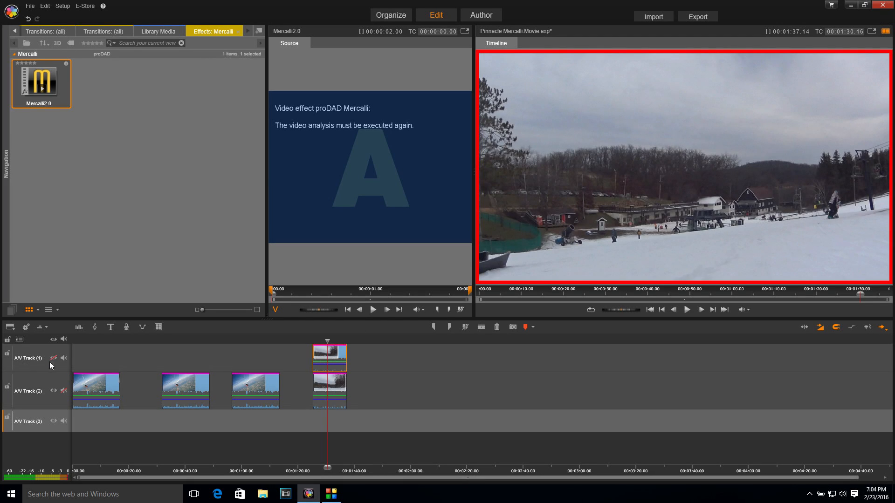
Step: Compare the two stabilized snow clips around 00:01:30 by toggling the visibility of A/V Track (1), leaving it hidden
{"action": "left_click", "coordinate": [333, 384]}
{"action": "left_click", "coordinate": [52, 359]}
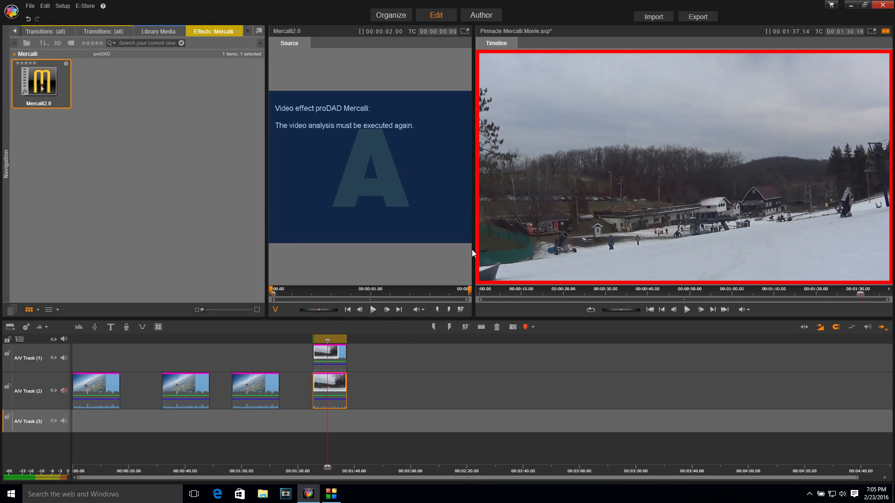
{"action": "left_click", "coordinate": [53, 357]}
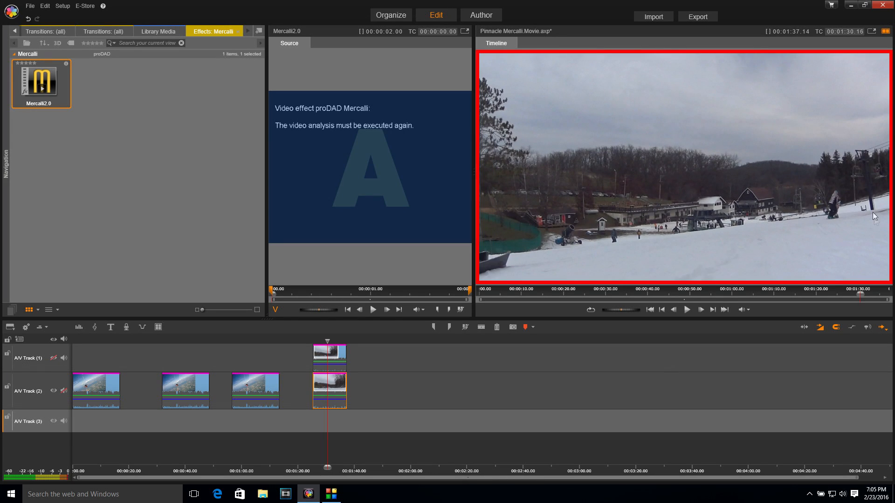
{"action": "left_click", "coordinate": [53, 358]}
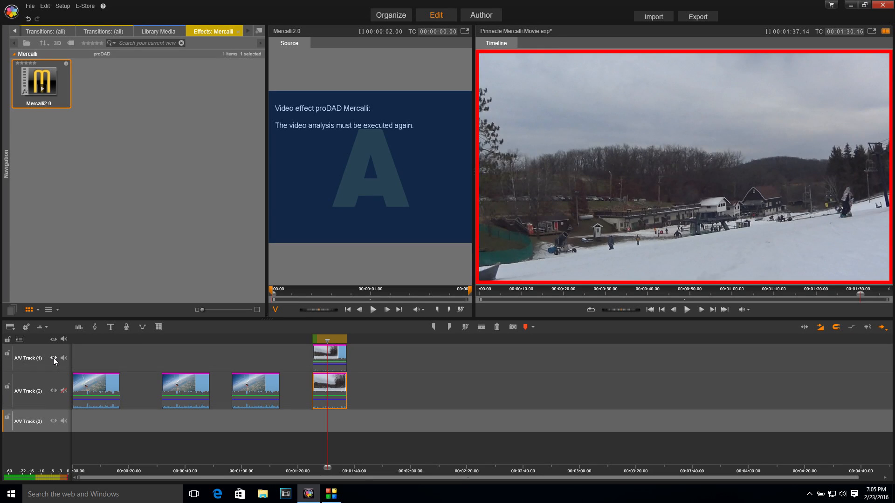
{"action": "left_click_drag", "start_coordinate": [315, 341], "coordinate": [325, 340]}
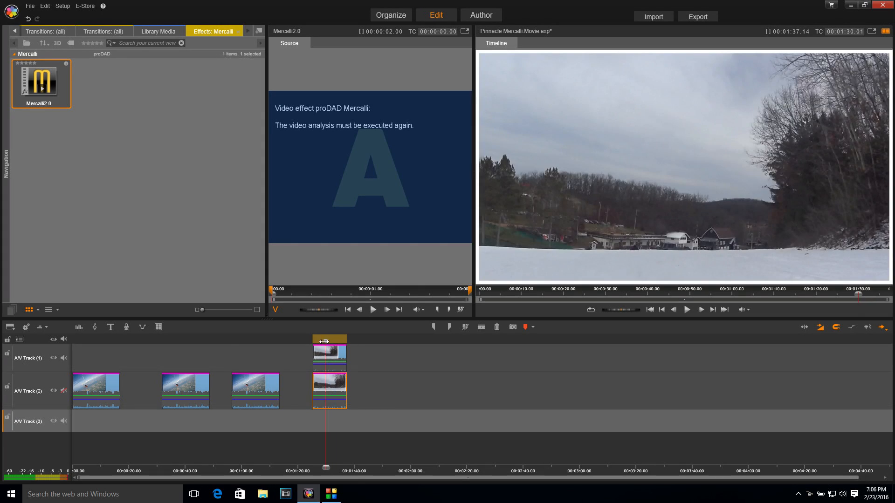
{"action": "left_click", "coordinate": [56, 357]}
{"action": "left_click", "coordinate": [53, 358]}
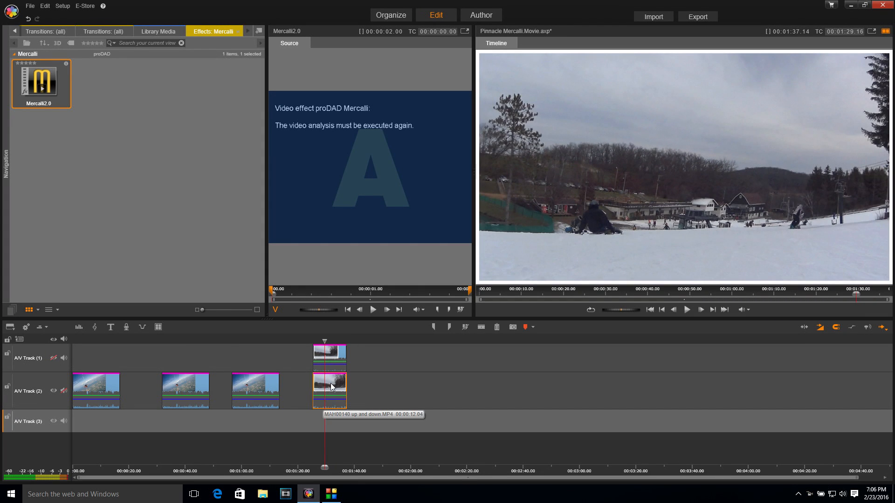
Step: Mute the audio of A/V Track (1) and play the snow clip on A/V Track (2) from its start
{"action": "left_click_drag", "start_coordinate": [325, 341], "coordinate": [313, 342]}
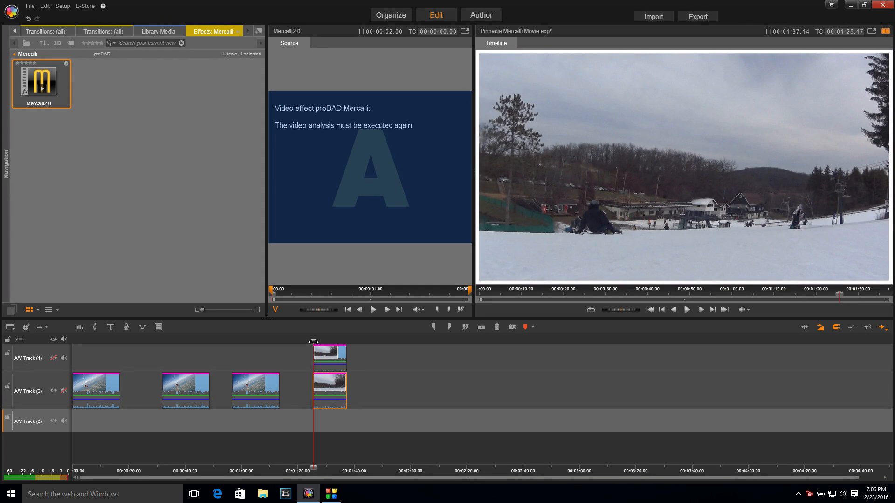
{"action": "key", "text": "space"}
{"action": "key", "text": "space"}
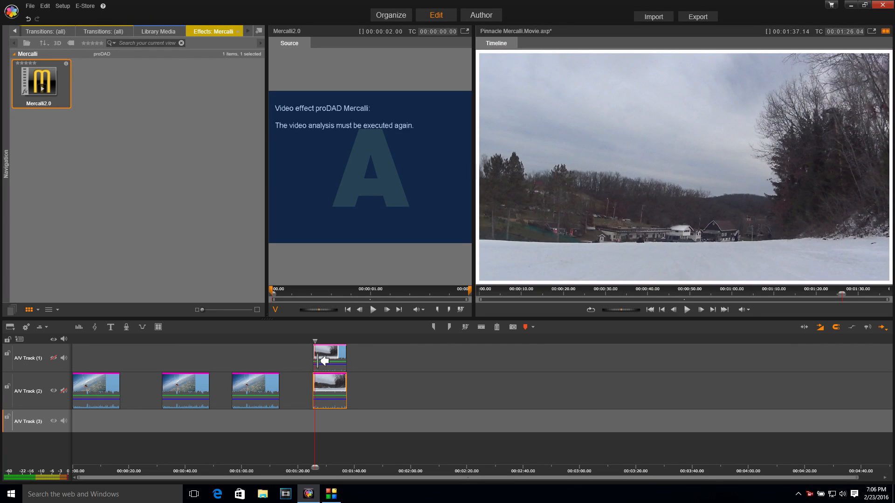
{"action": "left_click", "coordinate": [64, 357]}
{"action": "left_click_drag", "start_coordinate": [315, 341], "coordinate": [313, 340]}
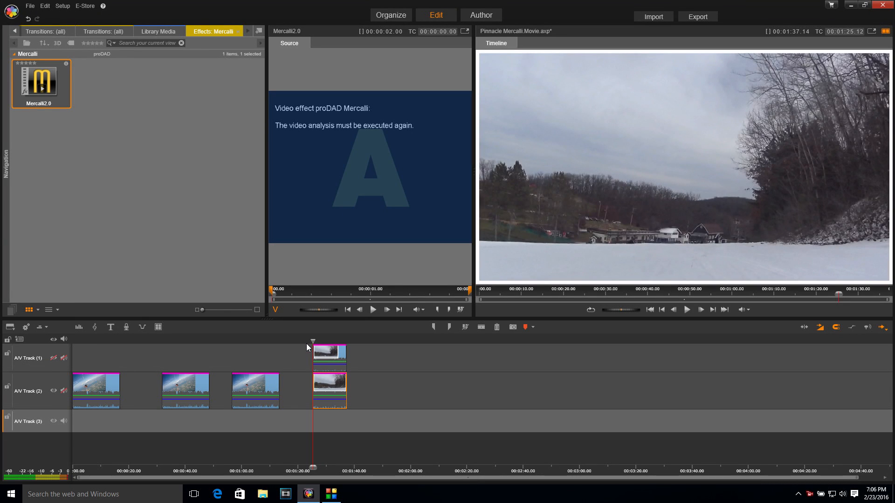
{"action": "key", "text": "space"}
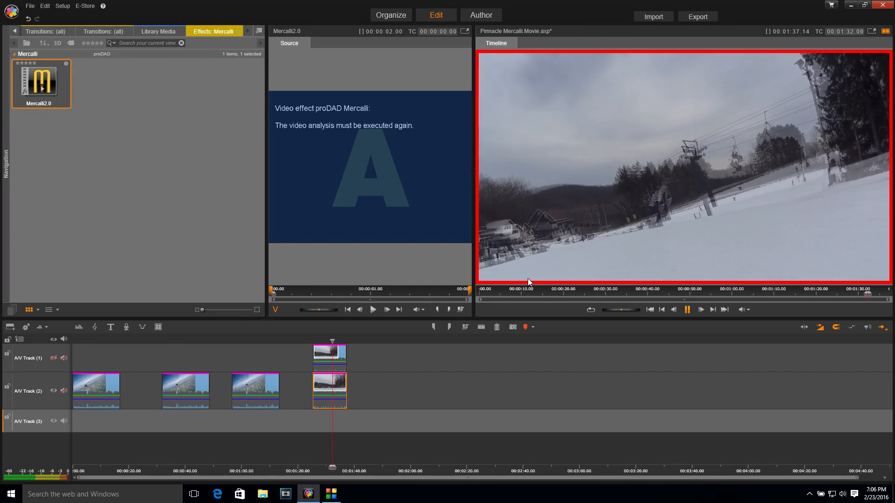
Step: Replay the snow clip on A/V Track (2) several times from near its start to review the stabilization and signal border
{"action": "left_click", "coordinate": [317, 342]}
{"action": "key", "text": "space"}
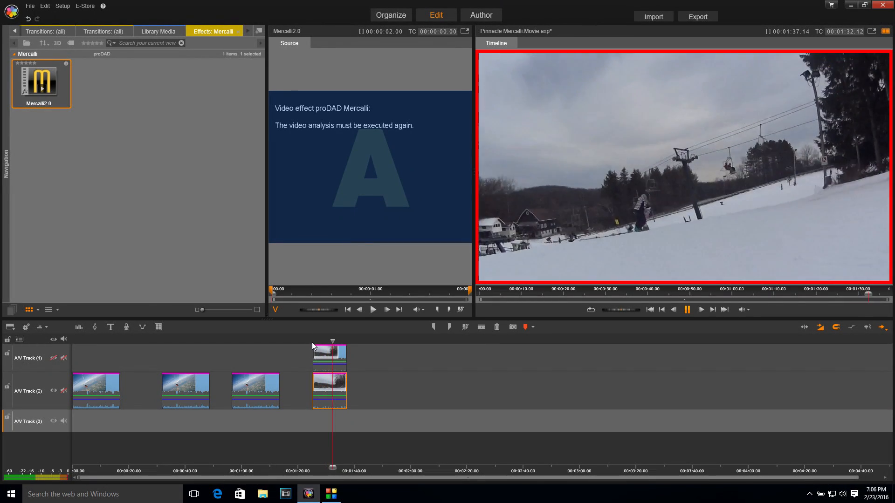
{"action": "left_click", "coordinate": [313, 344]}
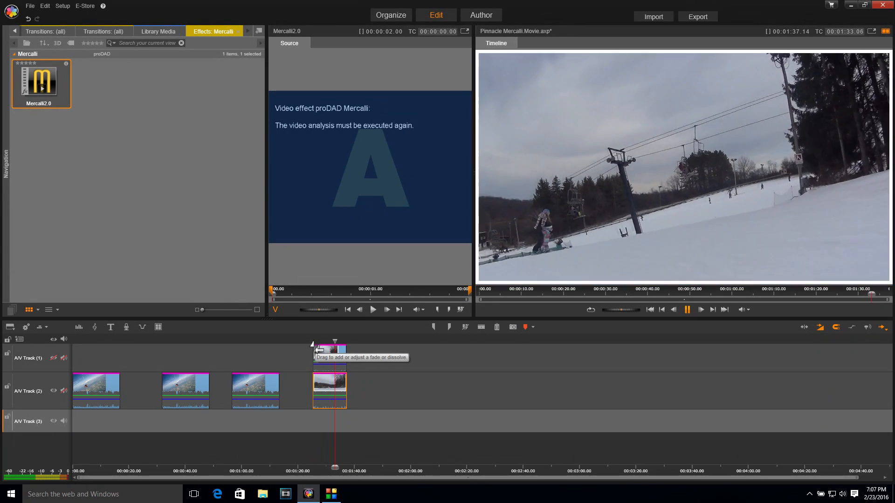
{"action": "left_click", "coordinate": [317, 342]}
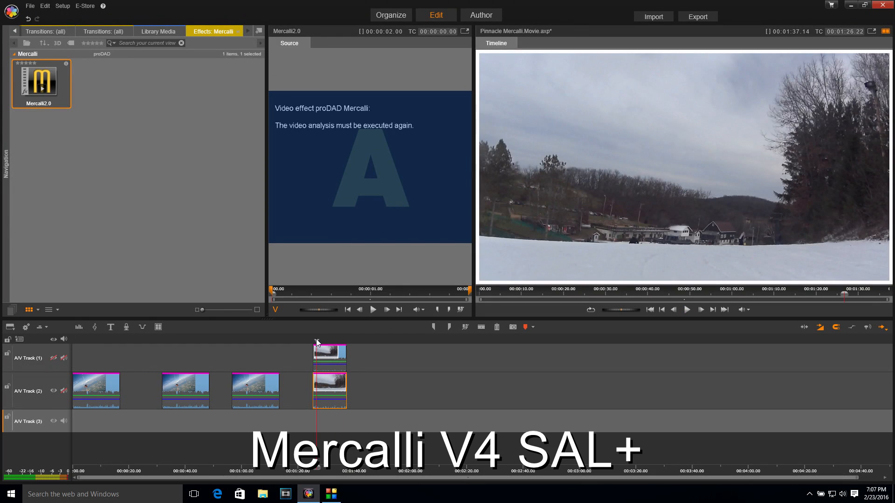
{"action": "key", "text": "space"}
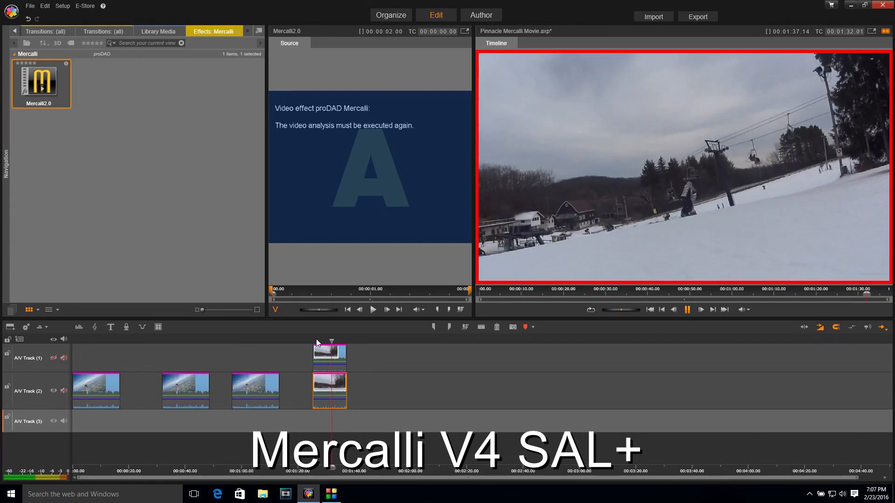
{"action": "key", "text": "space"}
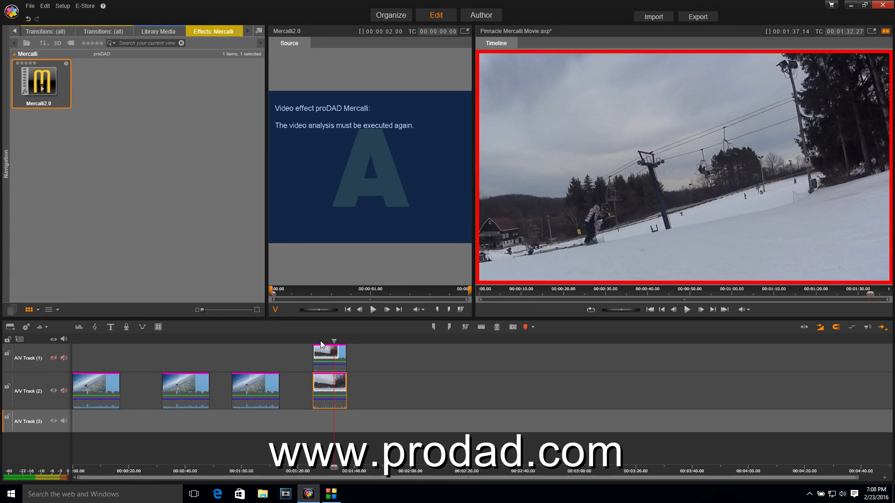
Step: Move the duplicated snow clip back to A/V Track (2) at 00:01:46.10 and scrub the original snow clip around 00:01:30
{"action": "left_click_drag", "start_coordinate": [332, 357], "coordinate": [384, 390]}
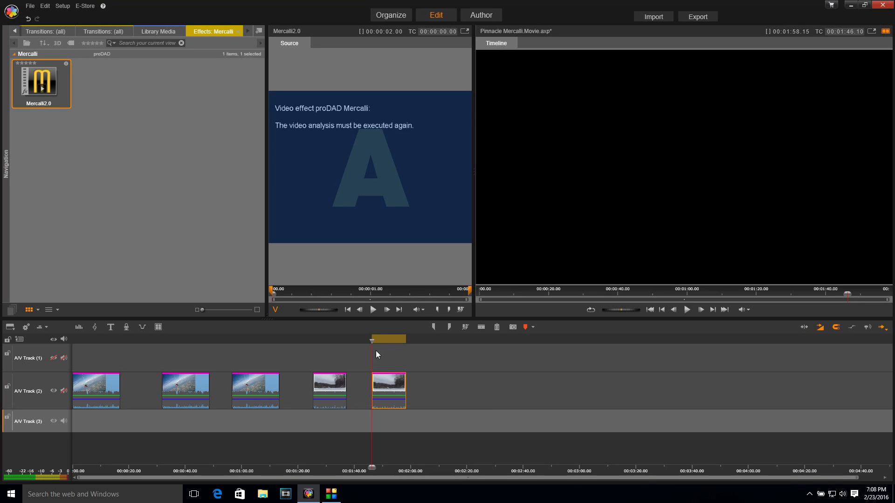
{"action": "left_click_drag", "start_coordinate": [372, 340], "coordinate": [328, 342]}
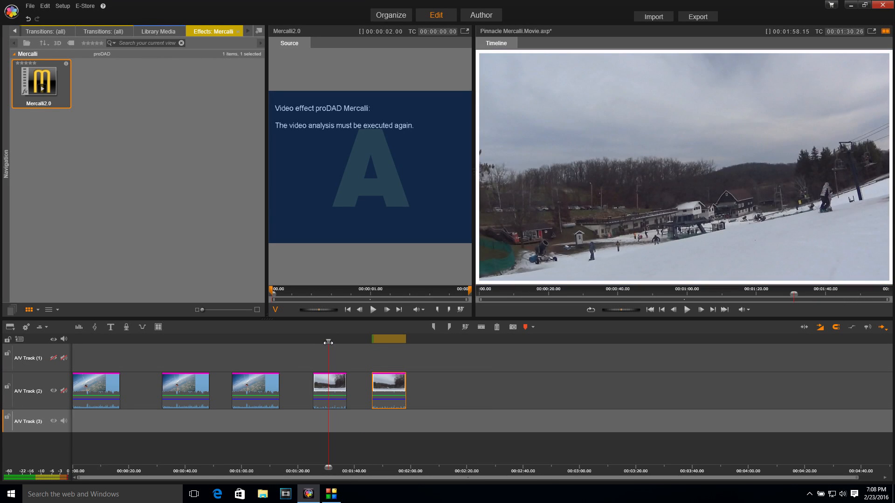
{"action": "left_click_drag", "start_coordinate": [328, 343], "coordinate": [324, 342]}
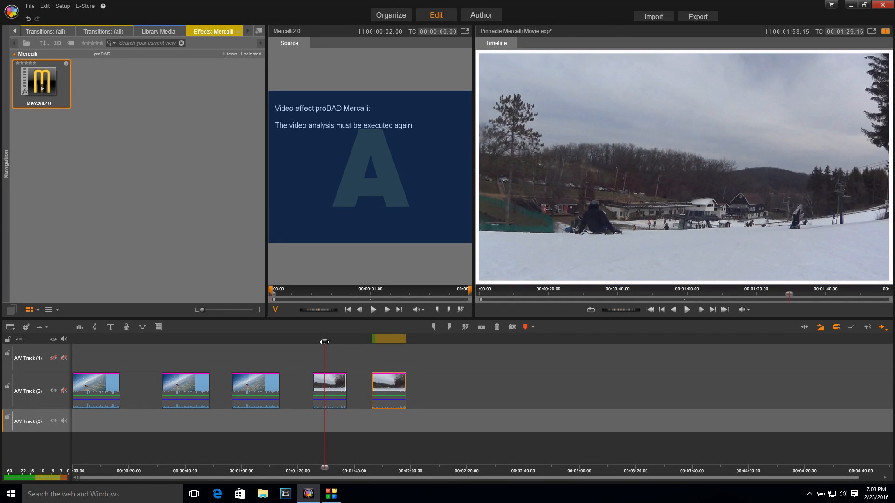